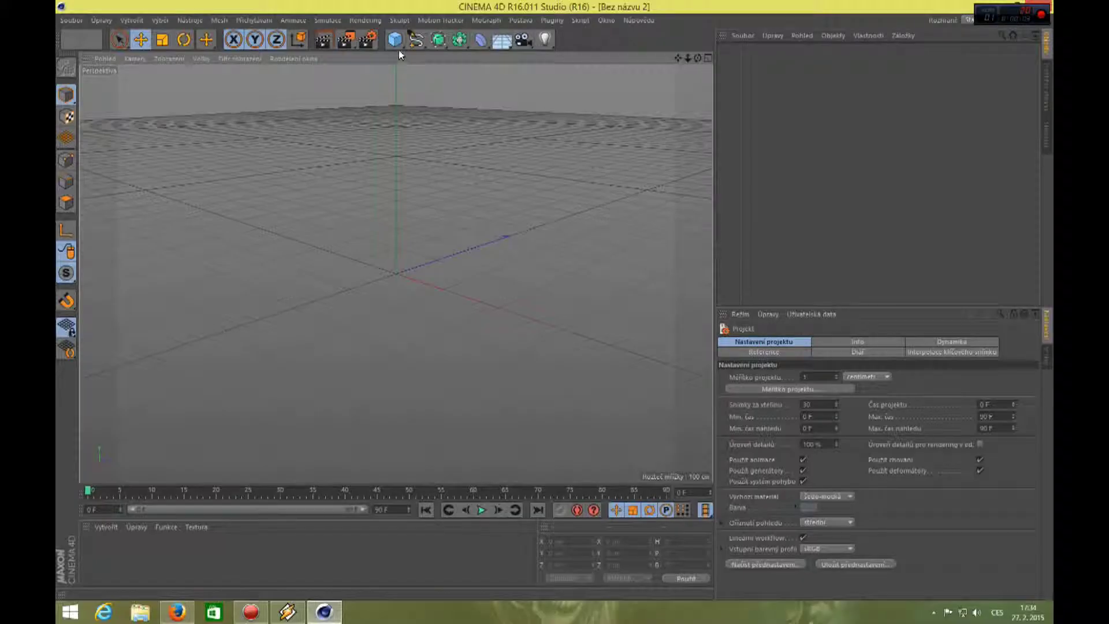
# Step: Add a cube and stretch its X and Z sizes into a broad, shallow box
pyautogui.click(395, 40)
pyautogui.moveTo(443, 292); pyautogui.dragTo(584, 340)
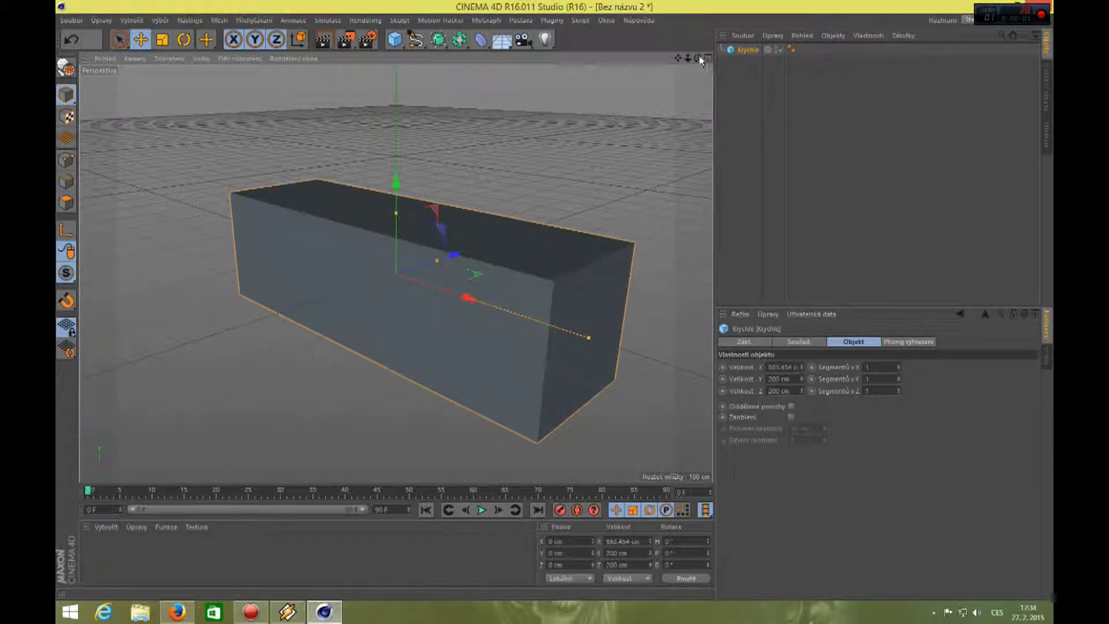
pyautogui.moveTo(698, 56); pyautogui.dragTo(725, 61)
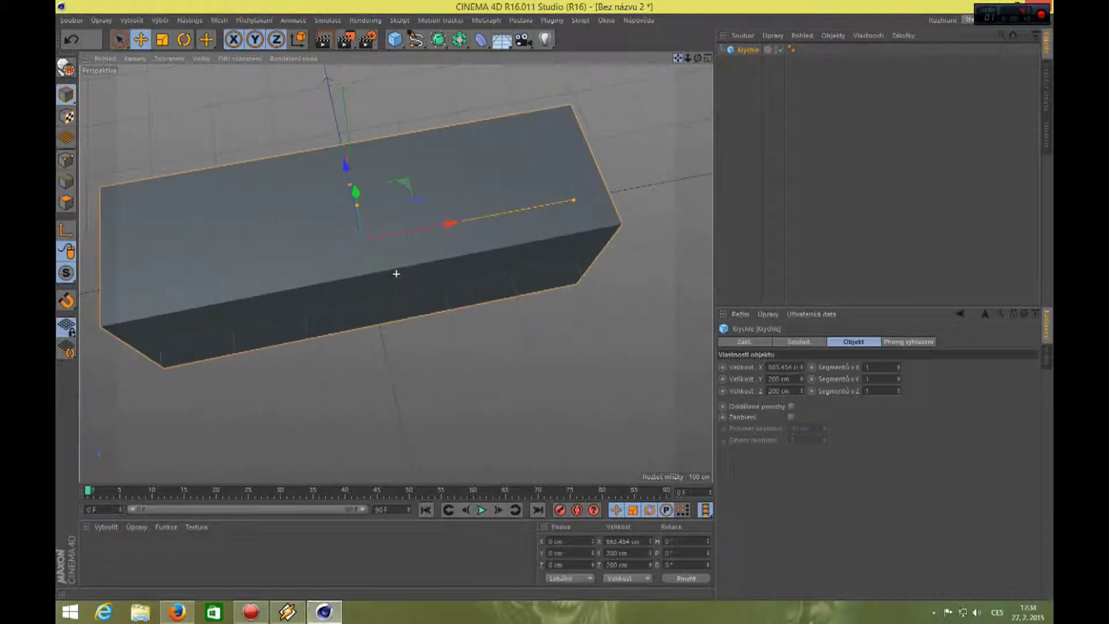
pyautogui.moveTo(389, 186); pyautogui.dragTo(364, 142)
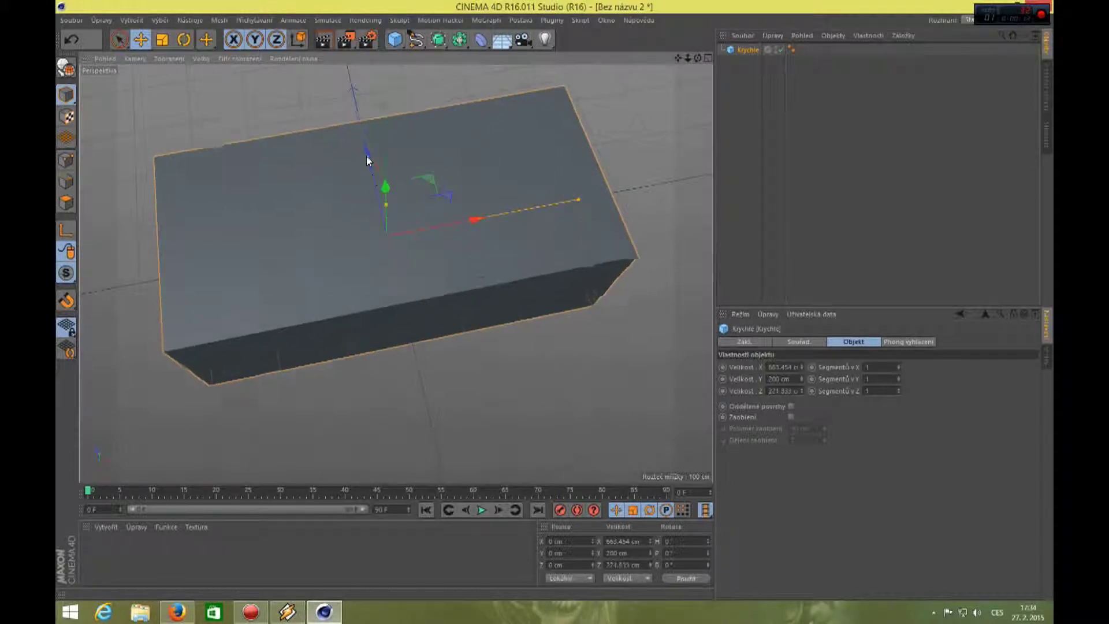
pyautogui.moveTo(698, 58)
pyautogui.mouseDown()
pyautogui.moveTo(710, 75)
pyautogui.moveTo(693, 64)
pyautogui.moveTo(650, 111)
pyautogui.mouseUp()
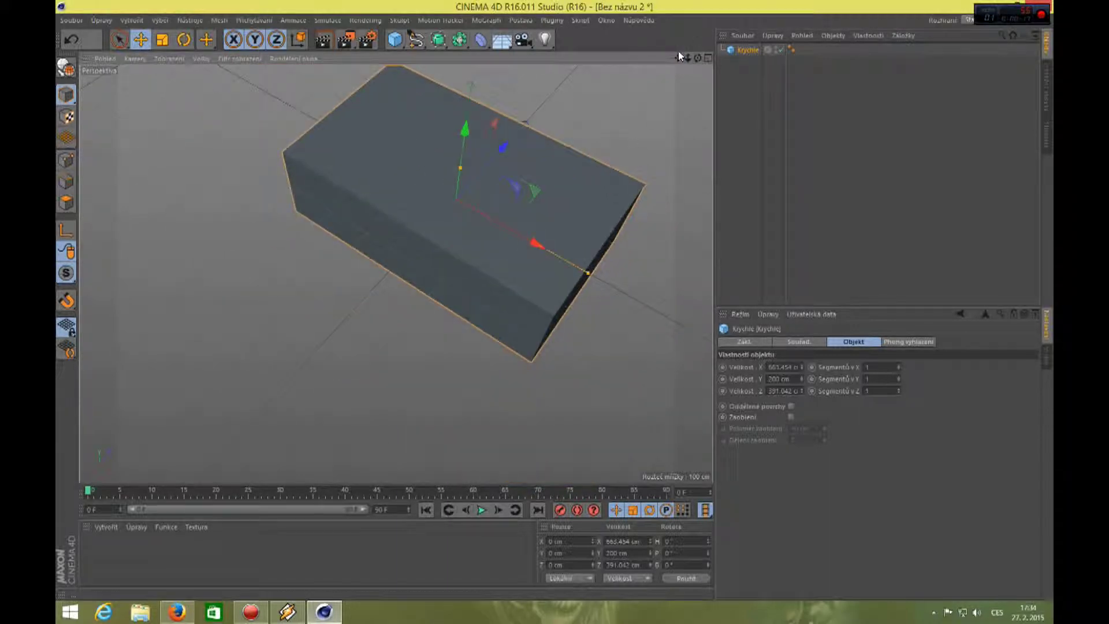
pyautogui.moveTo(680, 56); pyautogui.dragTo(669, 92)
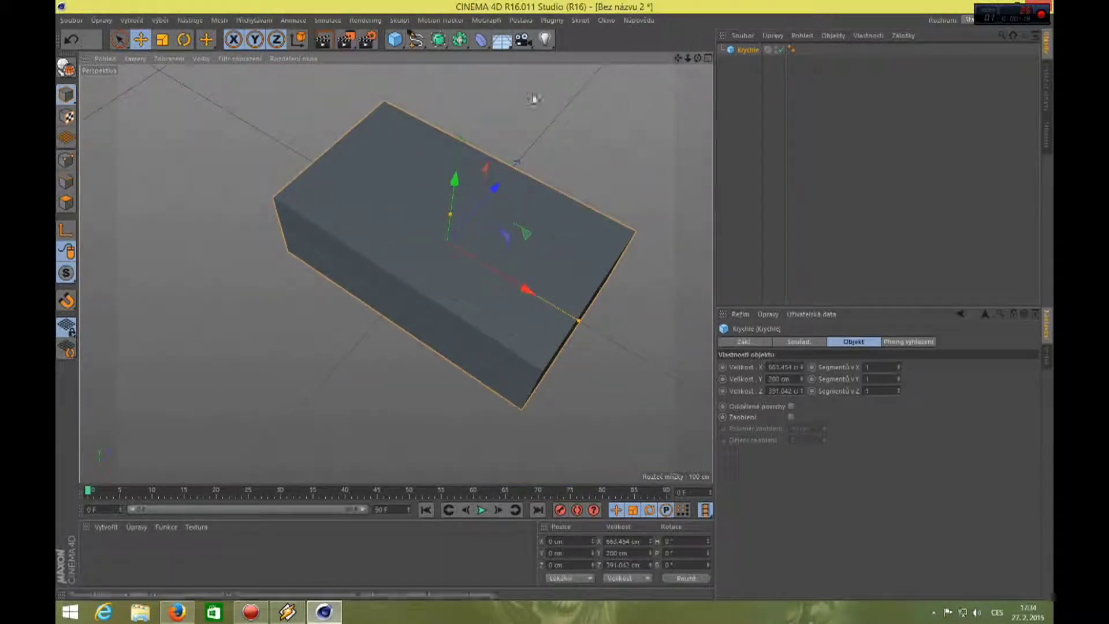
pyautogui.click(403, 50)
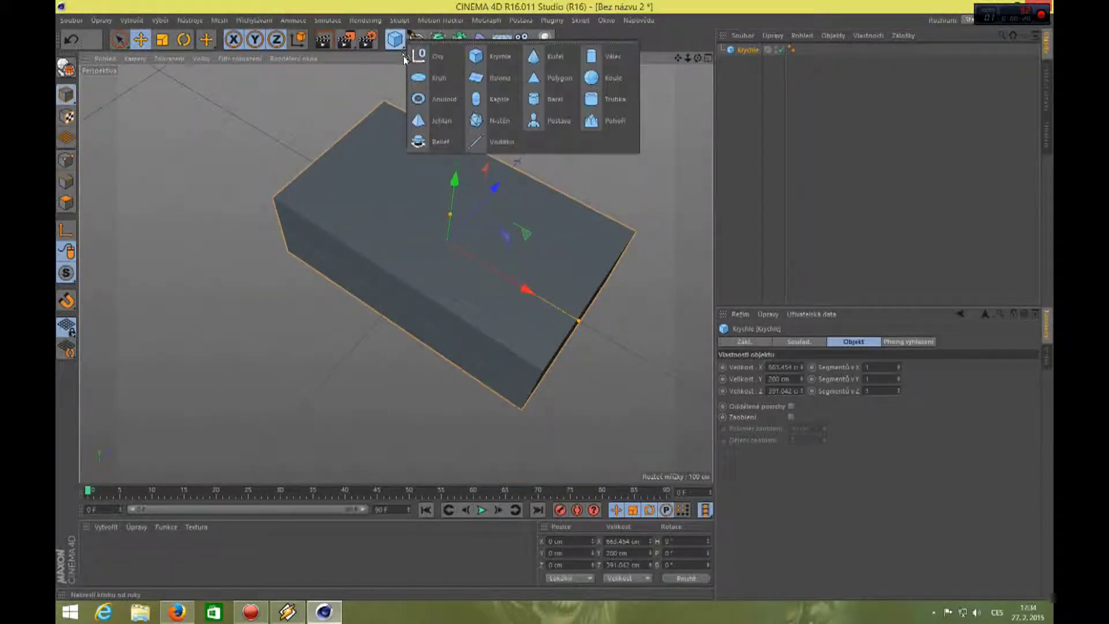
# Step: Add a sphere and scale it to 2.98 in X and 1.59 in Z
pyautogui.click(595, 79)
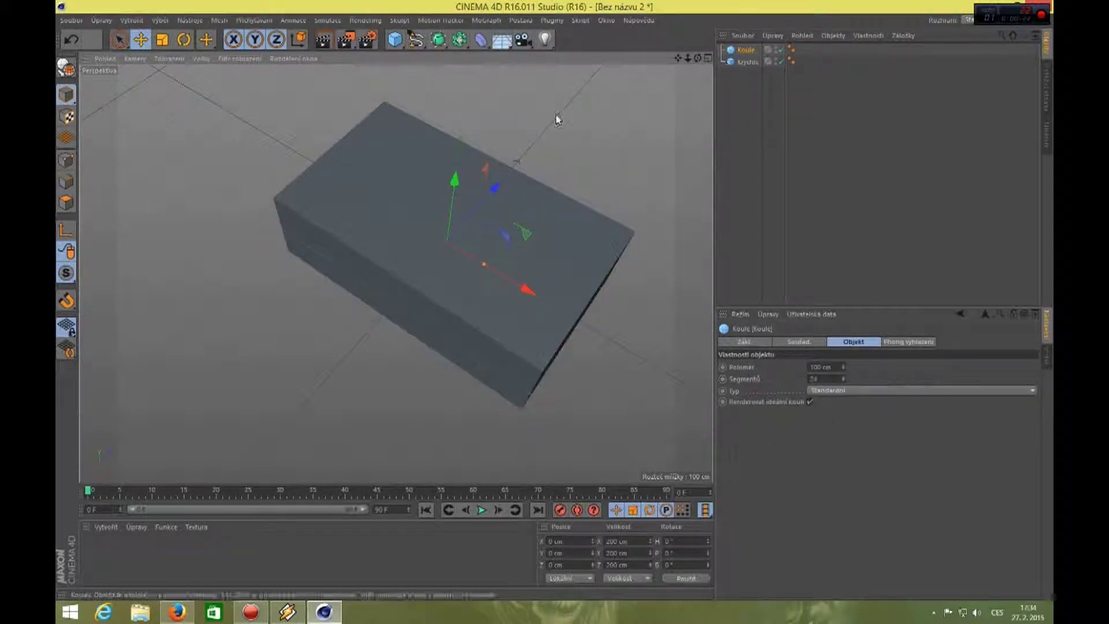
pyautogui.click(707, 59)
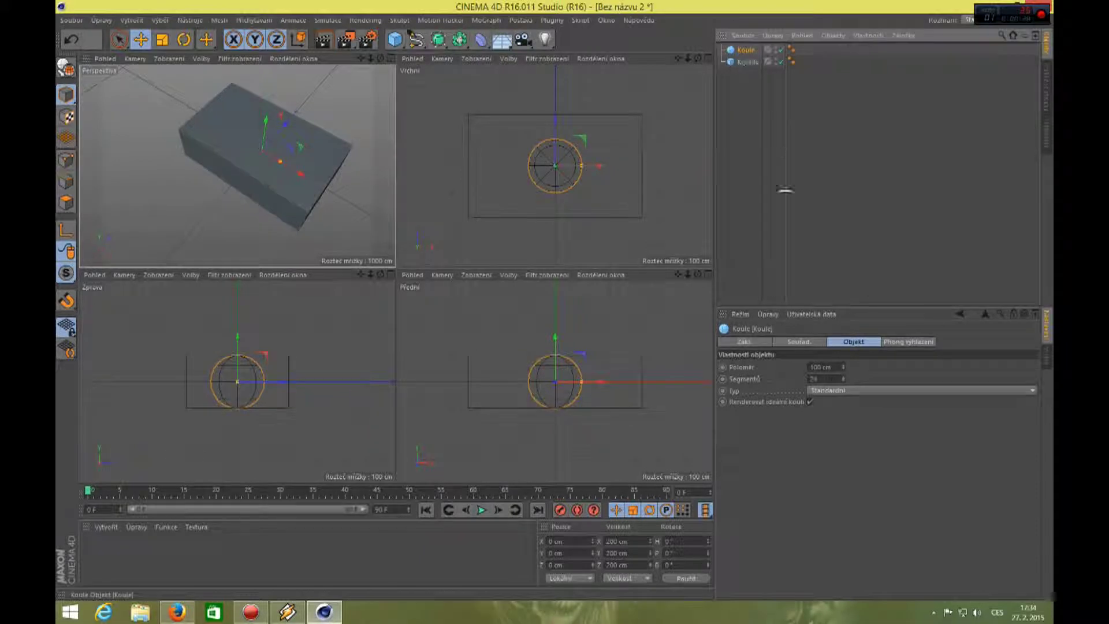
pyautogui.click(808, 342)
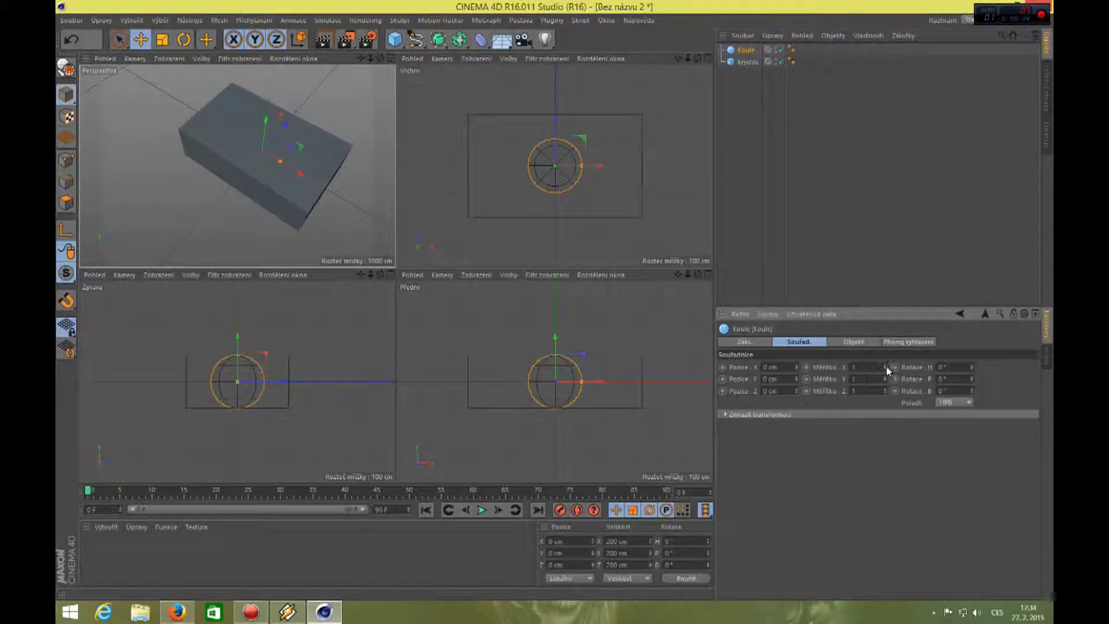
pyautogui.moveTo(886, 367)
pyautogui.mouseDown()
pyautogui.moveTo(935, 367)
pyautogui.moveTo(861, 378)
pyautogui.mouseUp()
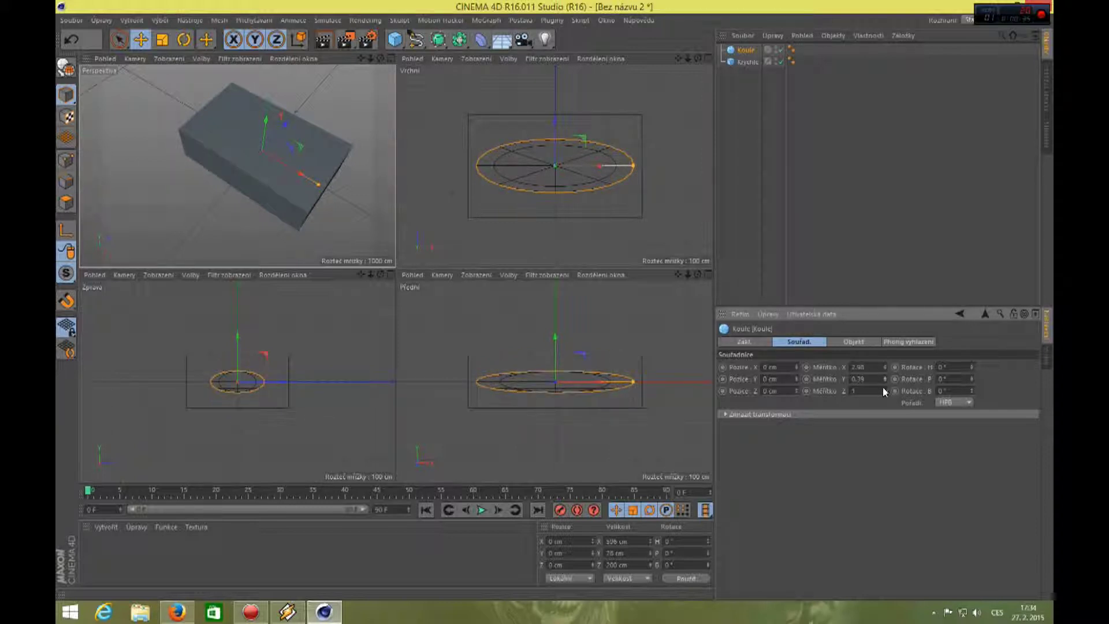
pyautogui.moveTo(886, 391); pyautogui.dragTo(904, 391)
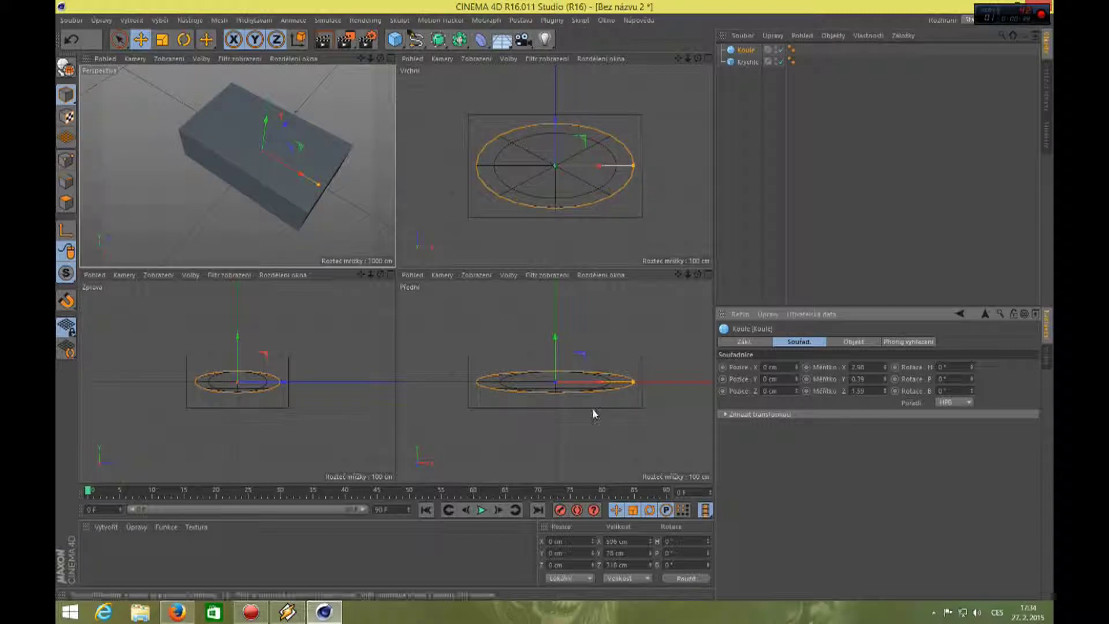
pyautogui.click(386, 59)
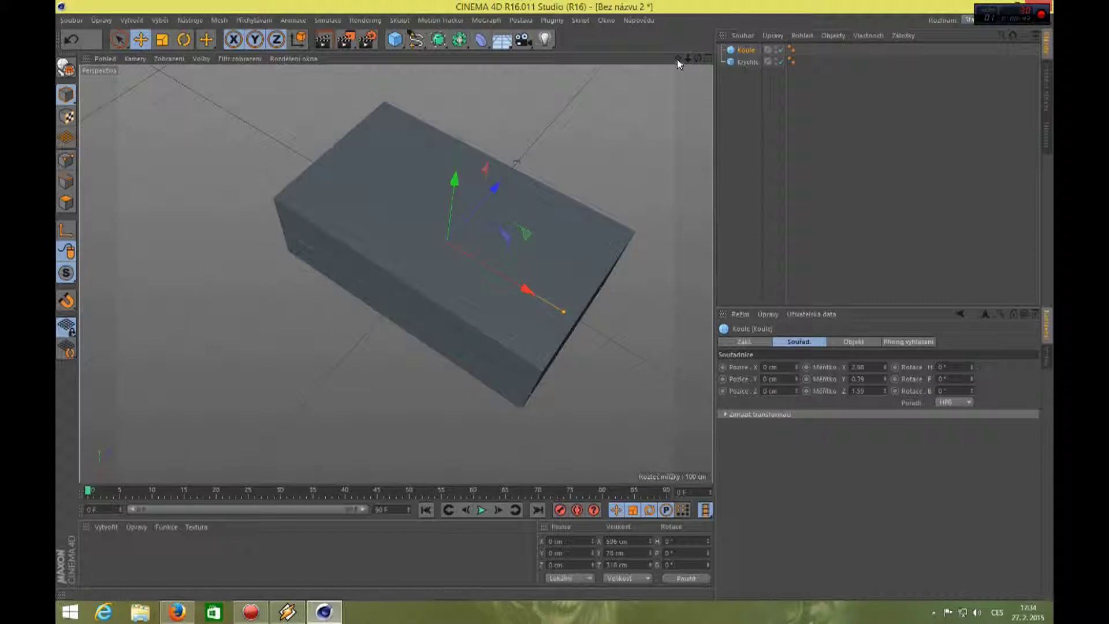
# Step: Render a quick preview of the current perspective view
pyautogui.moveTo(677, 59); pyautogui.dragTo(396, 273)
pyautogui.moveTo(689, 61); pyautogui.dragTo(635, 92)
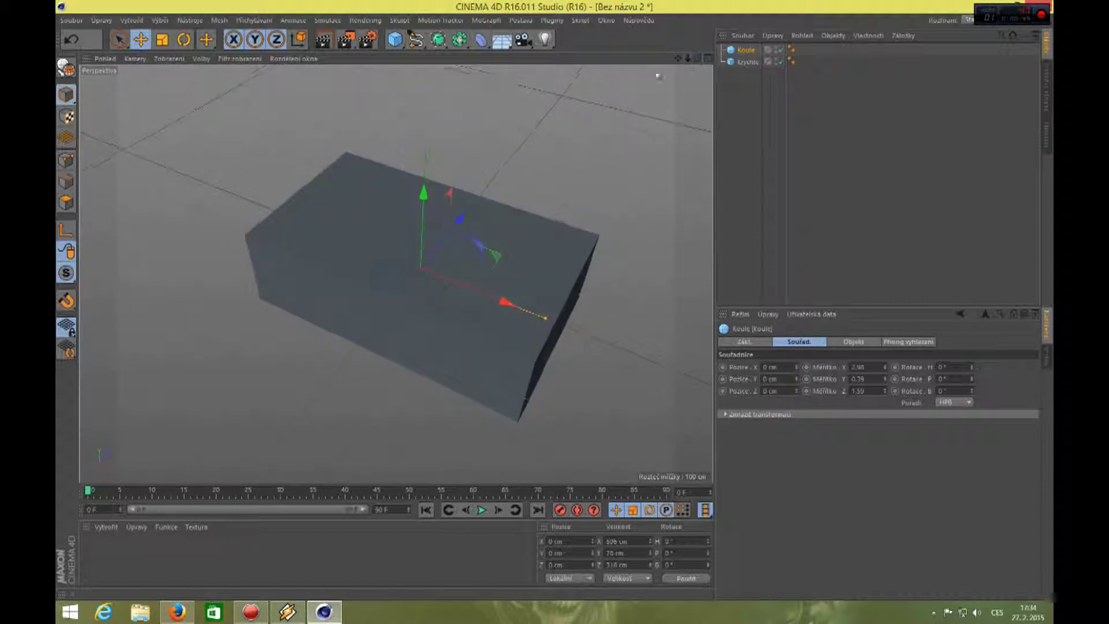
pyautogui.click(325, 44)
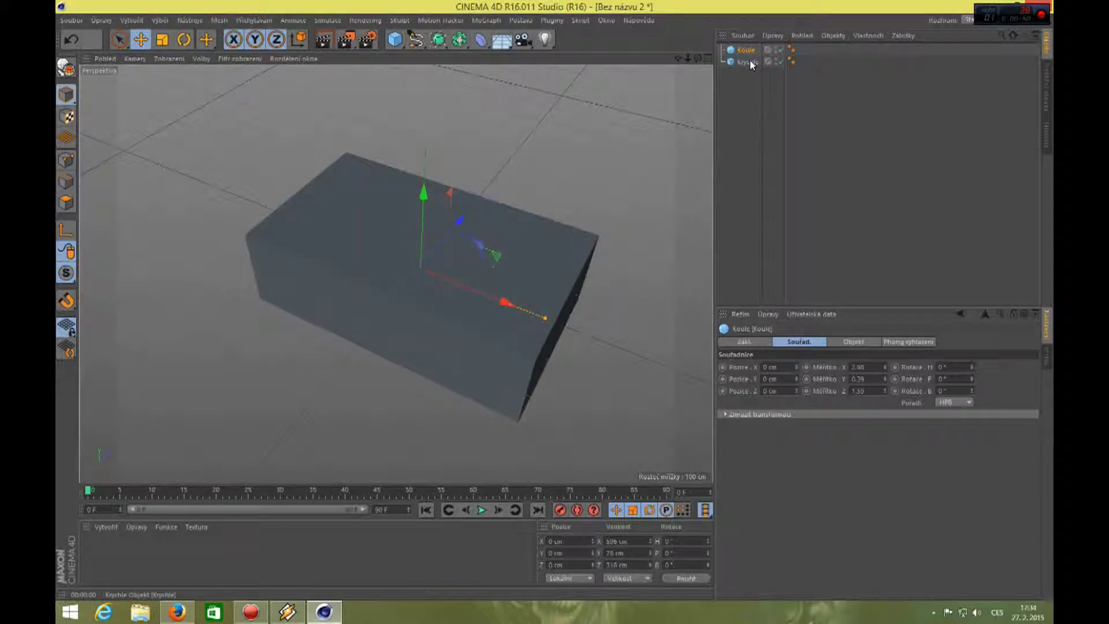
# Step: Give the box 25 Z segments, make it editable, and enter Polygon mode
pyautogui.click(748, 61)
pyautogui.click(853, 341)
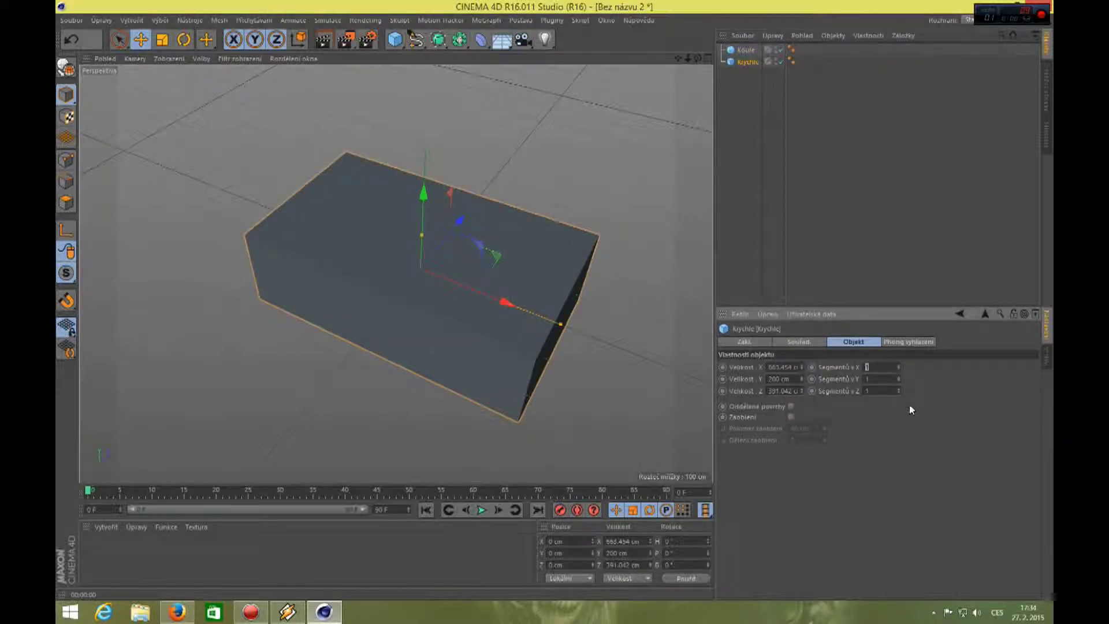
pyautogui.press('Return')
pyautogui.press('c')
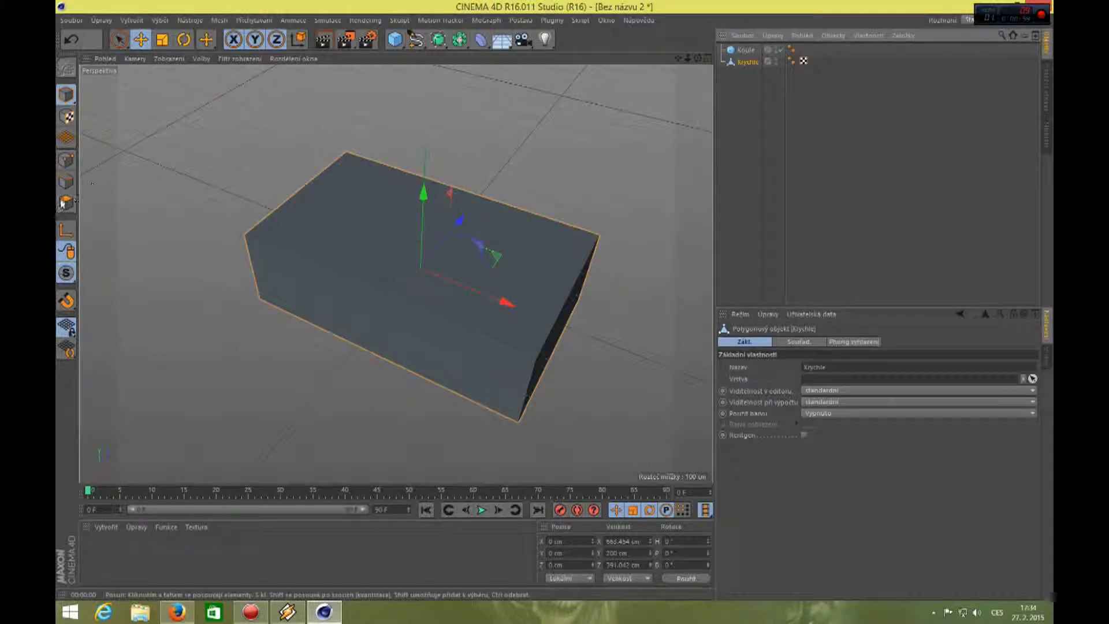
pyautogui.click(66, 202)
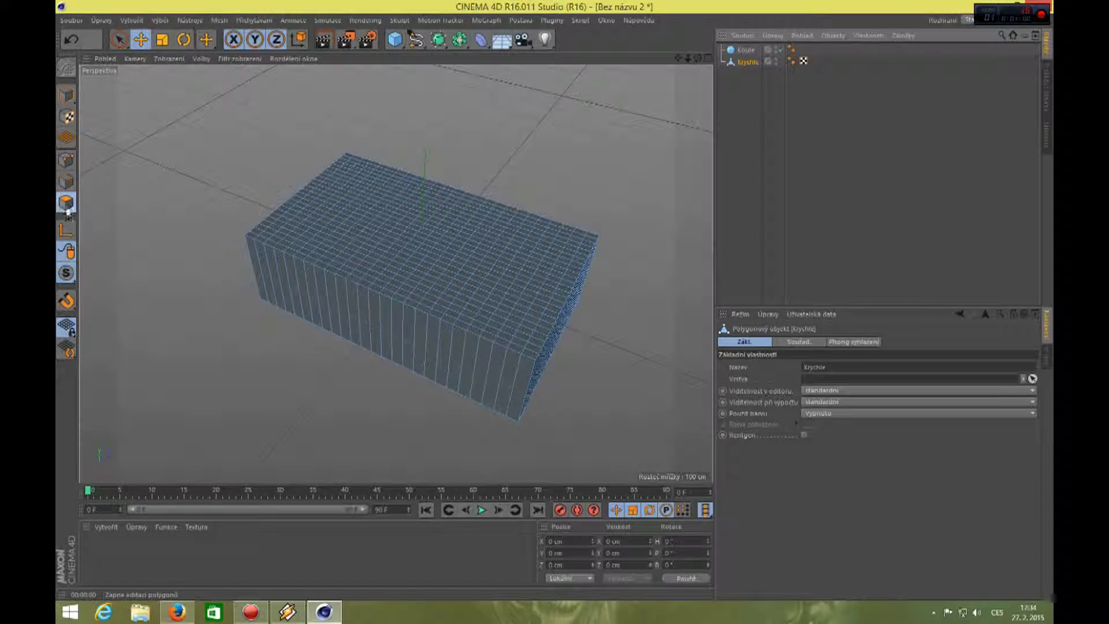
# Step: Paint-select the polygons on every side face of the box, leaving the top unselected
pyautogui.click(119, 39)
pyautogui.moveTo(242, 271)
pyautogui.mouseDown()
pyautogui.moveTo(436, 346)
pyautogui.moveTo(491, 381)
pyautogui.mouseUp()
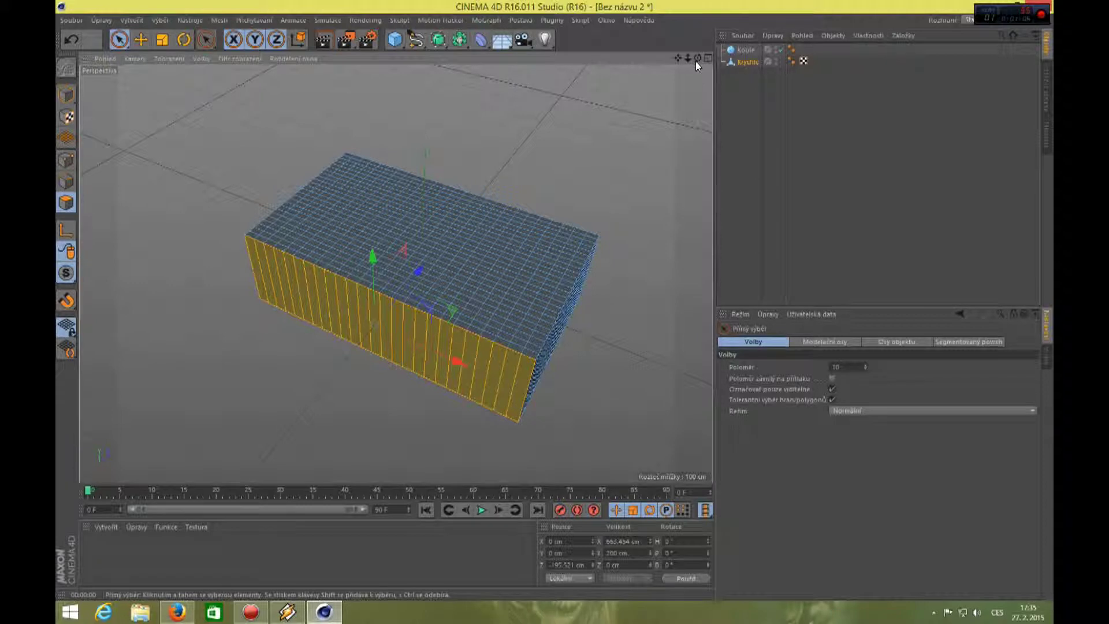
pyautogui.keyDown('alt'); pyautogui.moveTo(564, 347); pyautogui.dragTo(656, 189); pyautogui.keyUp('alt')
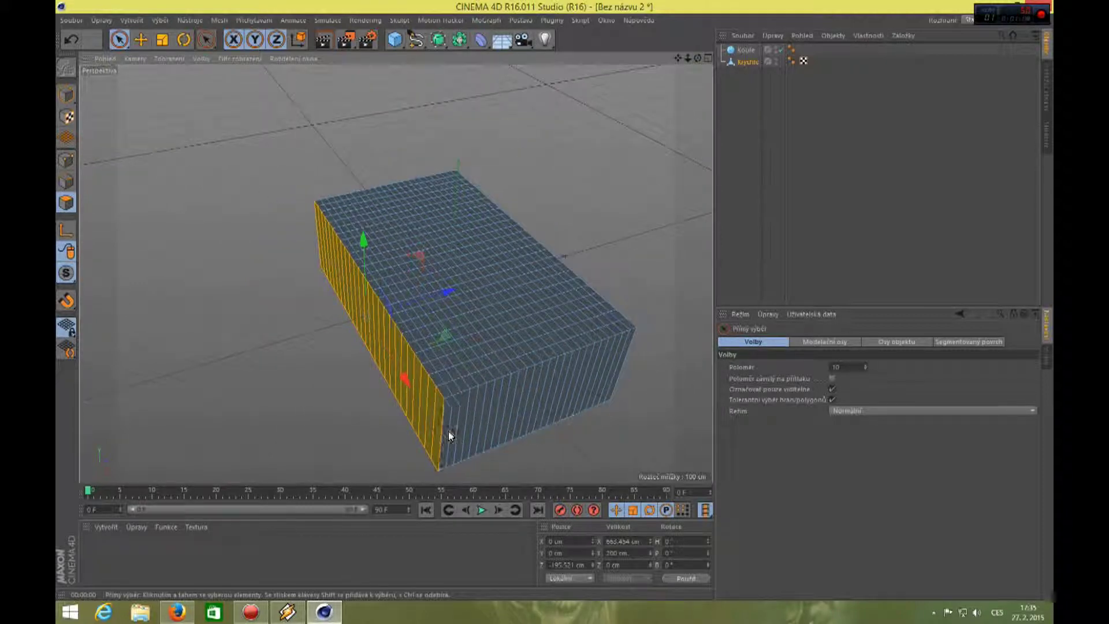
pyautogui.moveTo(448, 435); pyautogui.dragTo(638, 365)
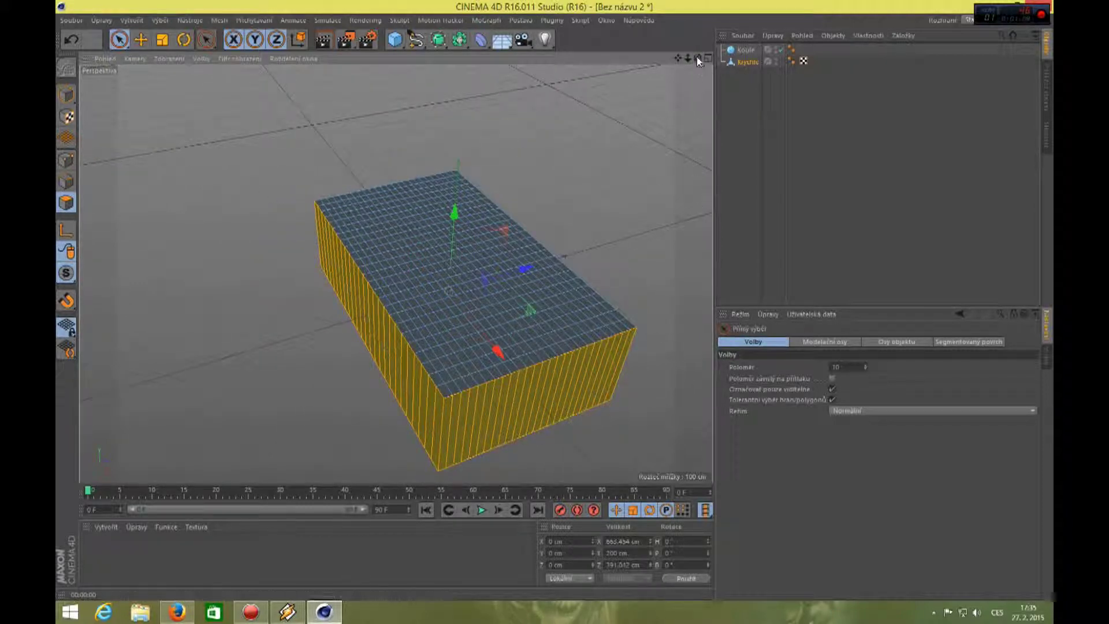
pyautogui.moveTo(698, 57); pyautogui.dragTo(396, 272)
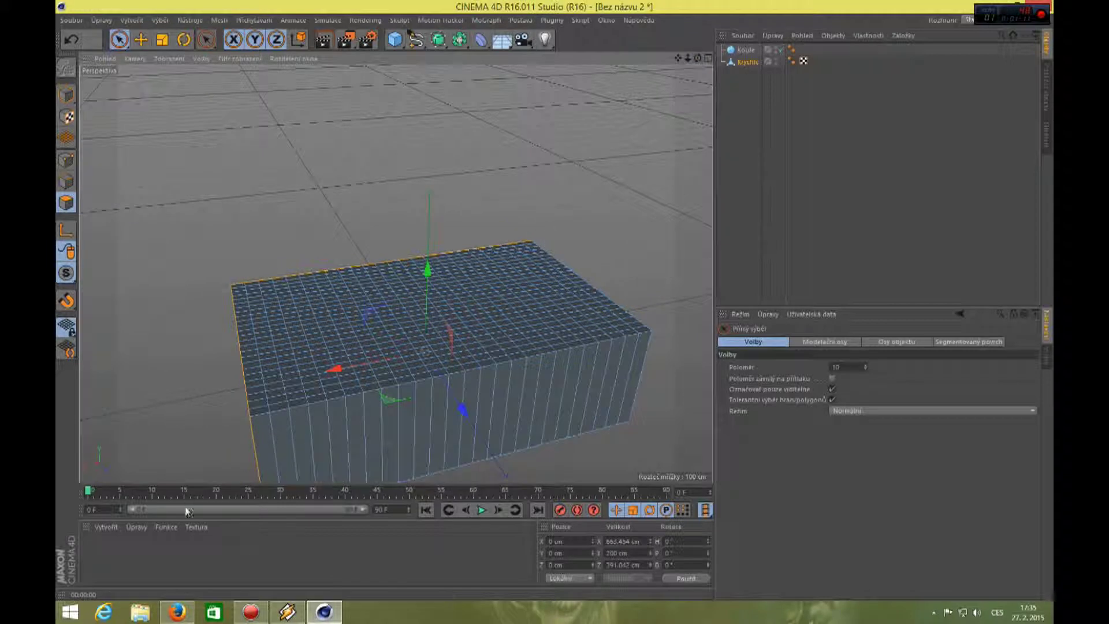
pyautogui.moveTo(250, 459); pyautogui.dragTo(663, 376)
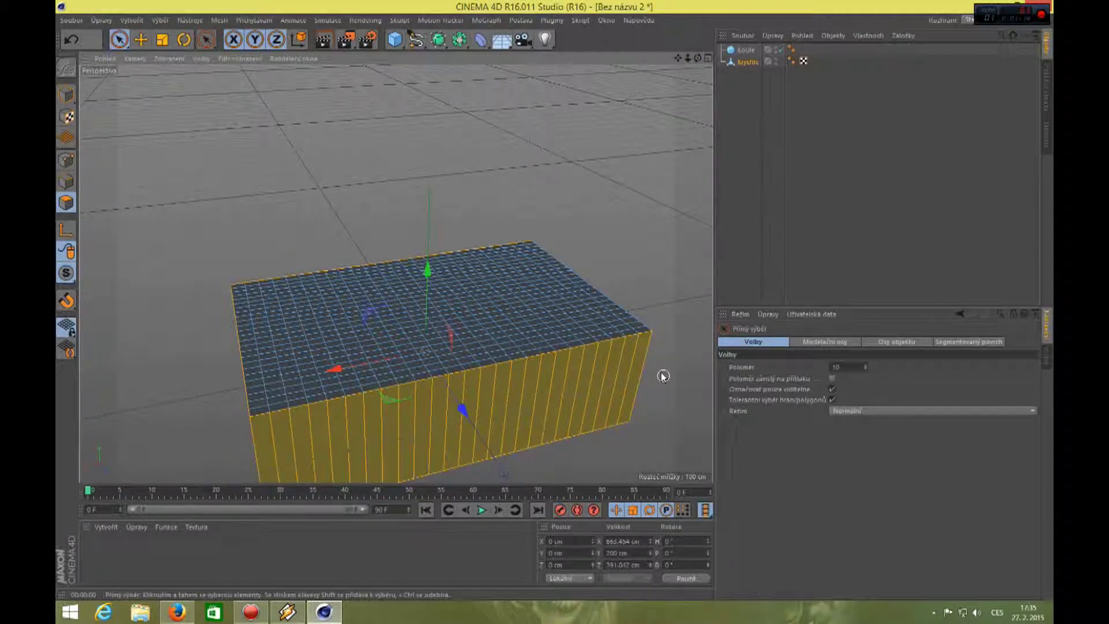
pyautogui.moveTo(698, 59)
pyautogui.mouseDown()
pyautogui.moveTo(231, 402)
pyautogui.moveTo(317, 415)
pyautogui.moveTo(523, 392)
pyautogui.mouseUp()
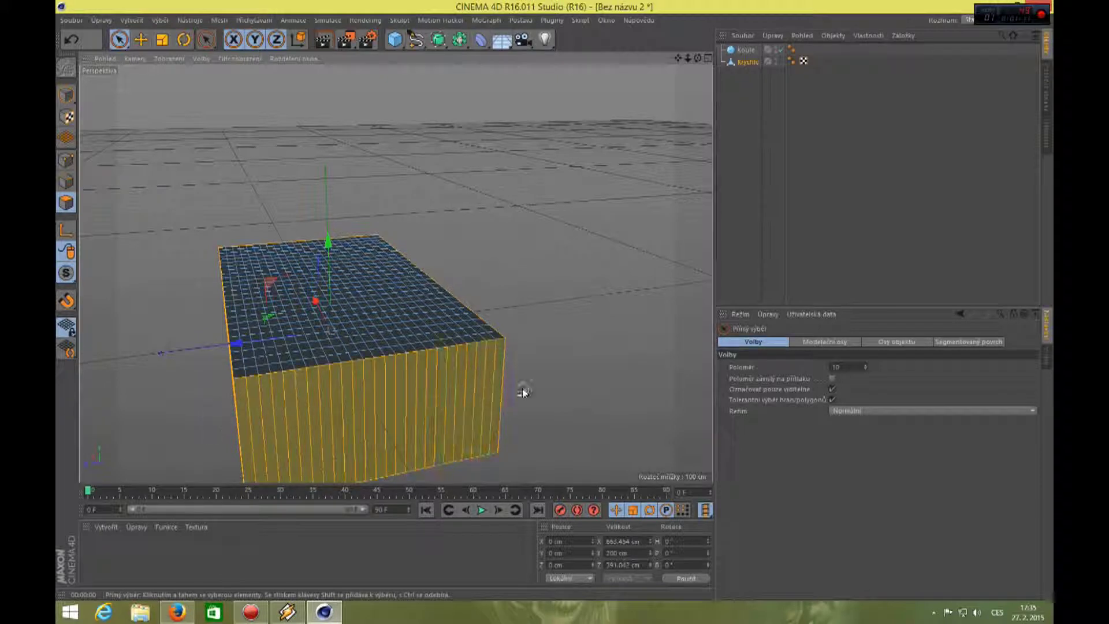
pyautogui.moveTo(698, 58); pyautogui.dragTo(393, 272)
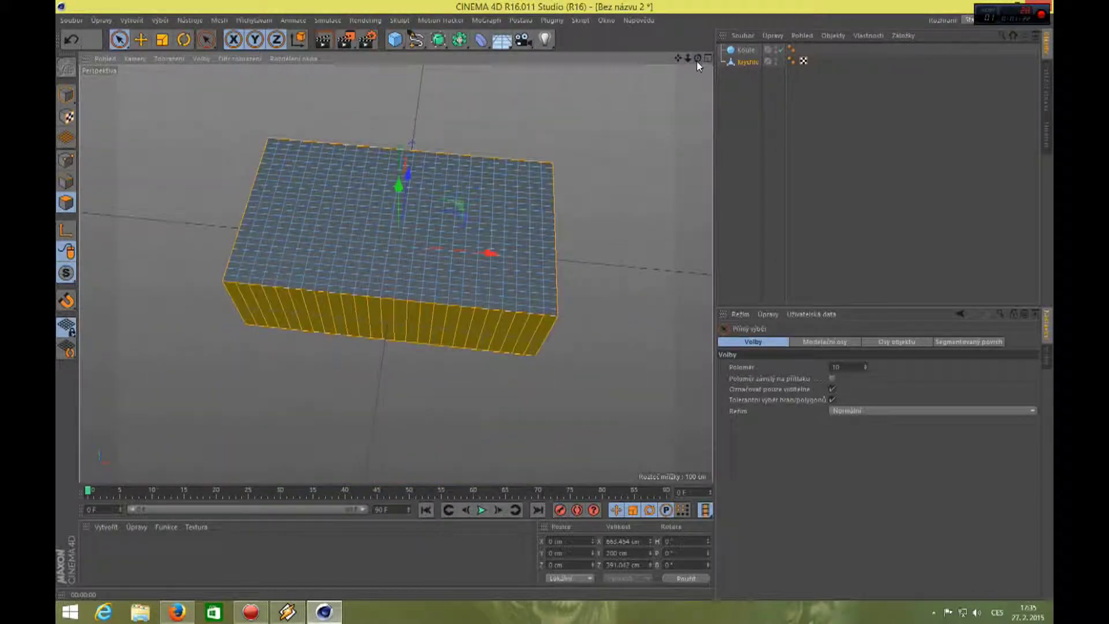
pyautogui.click(750, 52)
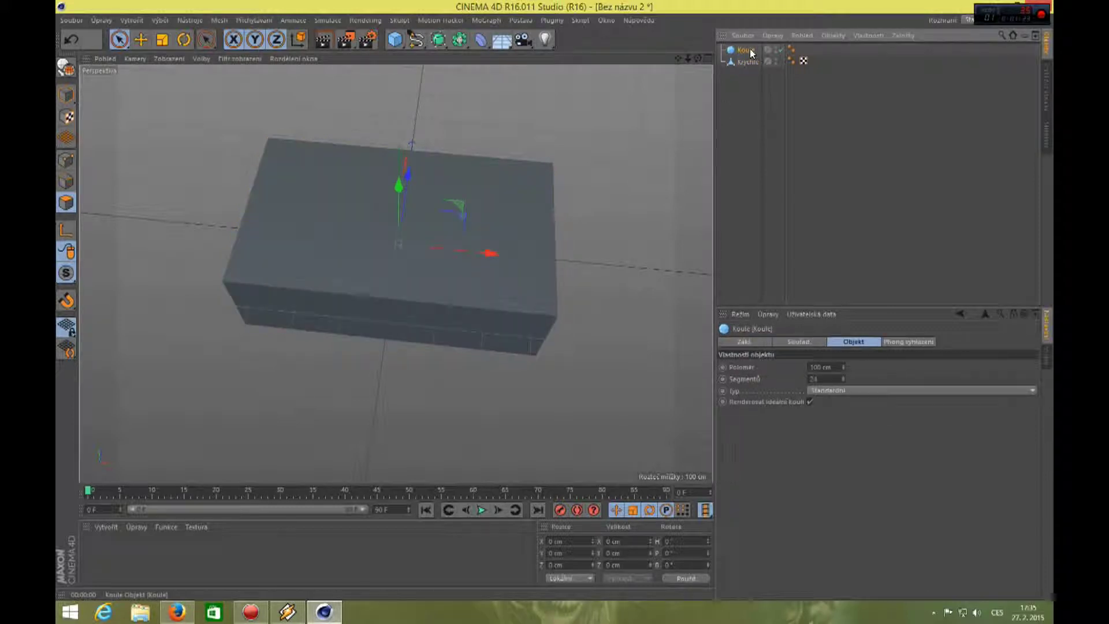
# Step: Add a Cloth tag to the Krychle box and a Collider tag to the Koule sphere
pyautogui.click(749, 62)
pyautogui.rightClick(748, 62)
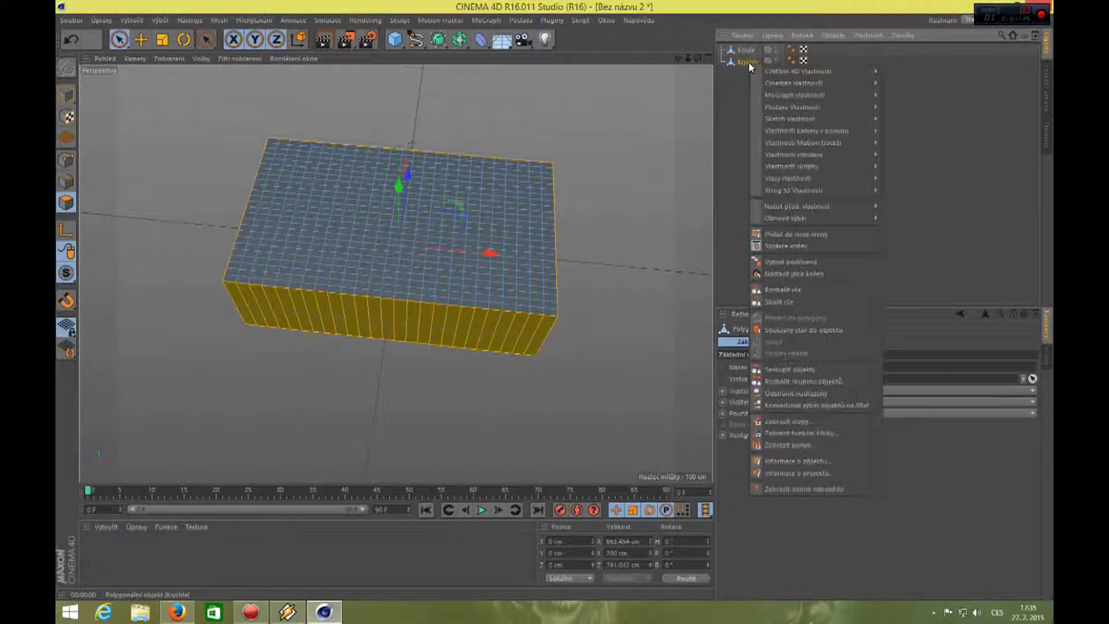
pyautogui.moveTo(794, 154)
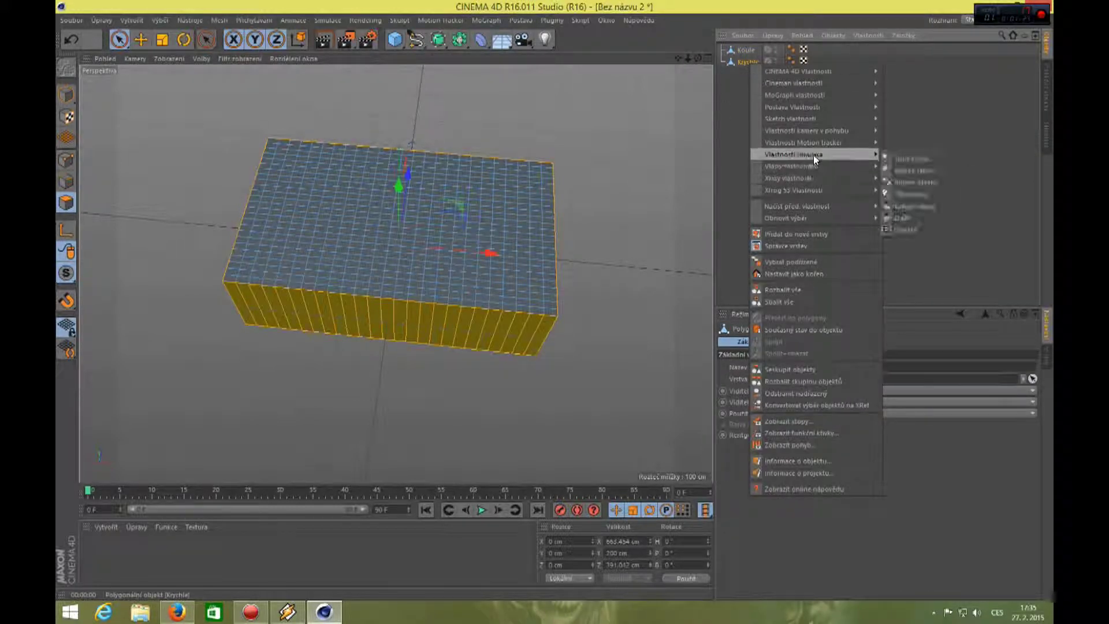
pyautogui.click(911, 217)
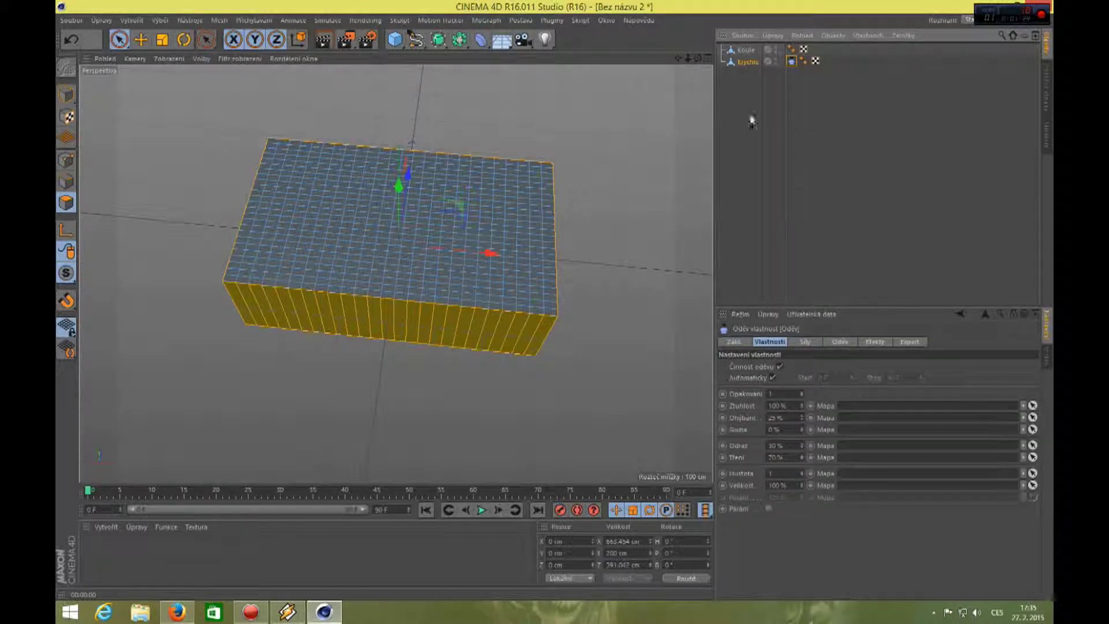
pyautogui.rightClick(746, 51)
pyautogui.moveTo(795, 139)
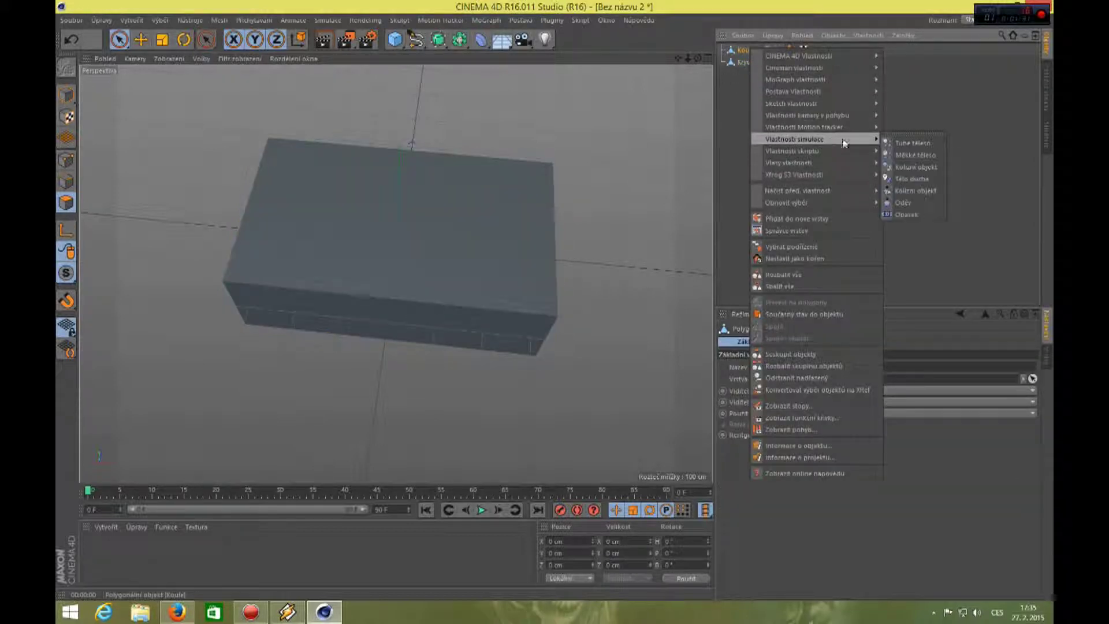
pyautogui.click(916, 190)
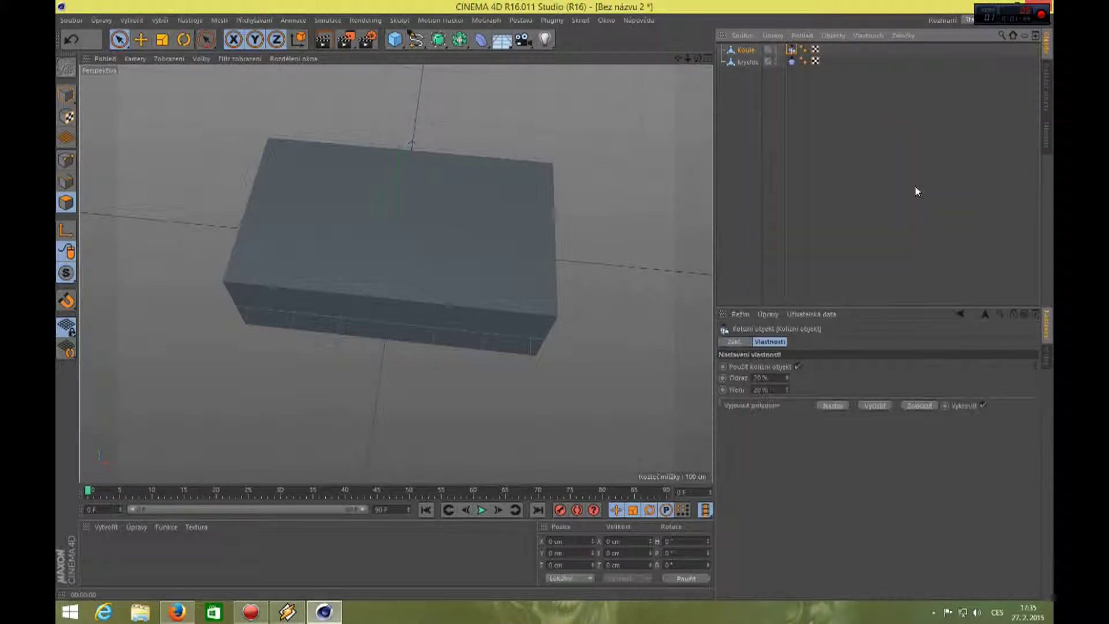
pyautogui.click(745, 62)
pyautogui.click(792, 62)
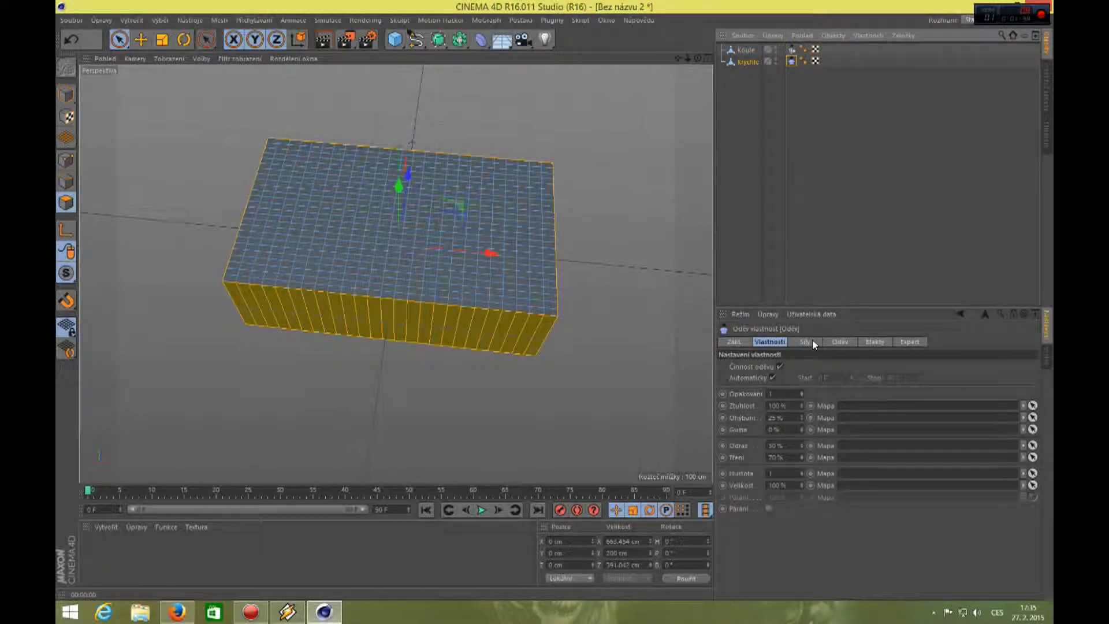
# Step: Enable Dress Mode with 25 steps and run Dress-O-Matic to inflate the box
pyautogui.click(838, 342)
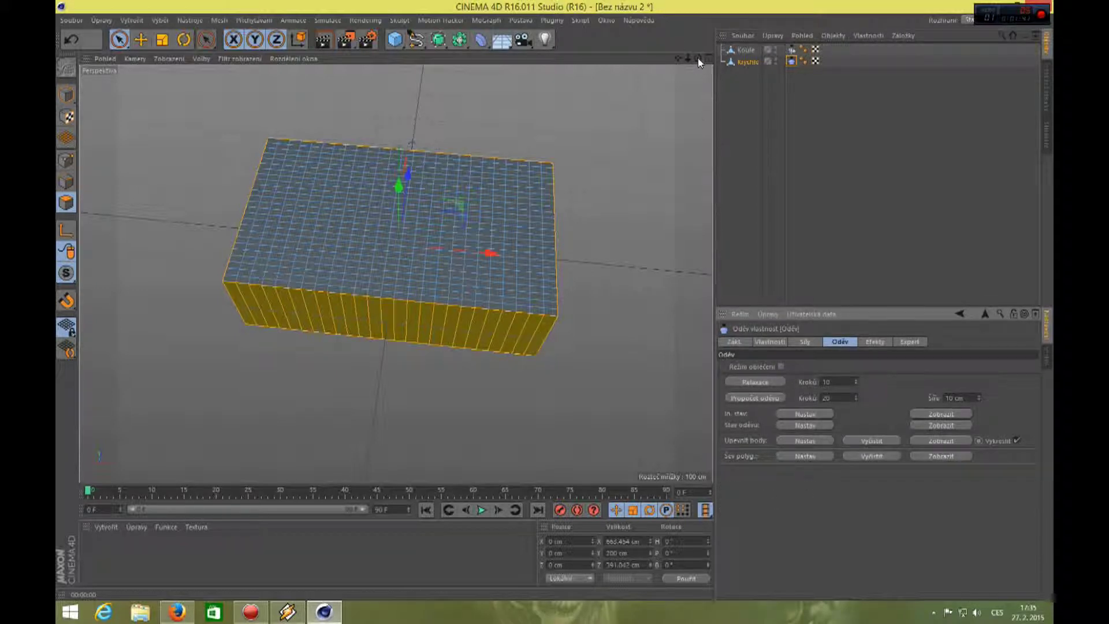
pyautogui.moveTo(399, 243)
pyautogui.keyDown('alt'); pyautogui.mouseDown()
pyautogui.moveTo(395, 273)
pyautogui.moveTo(407, 254)
pyautogui.mouseUp(); pyautogui.keyUp('alt')
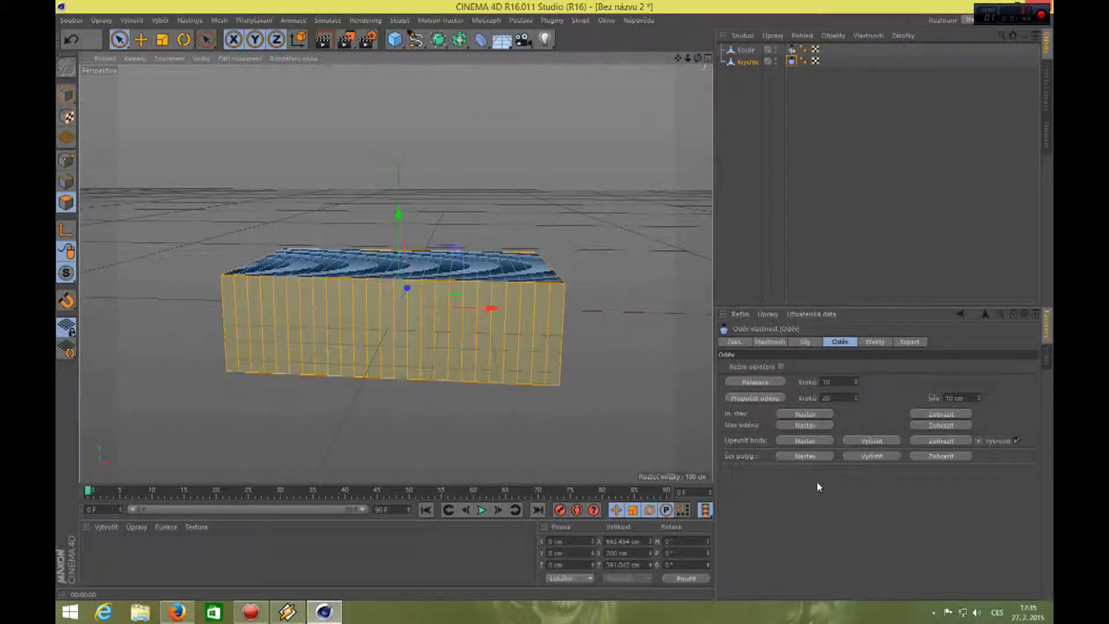
pyautogui.click(808, 456)
pyautogui.click(781, 366)
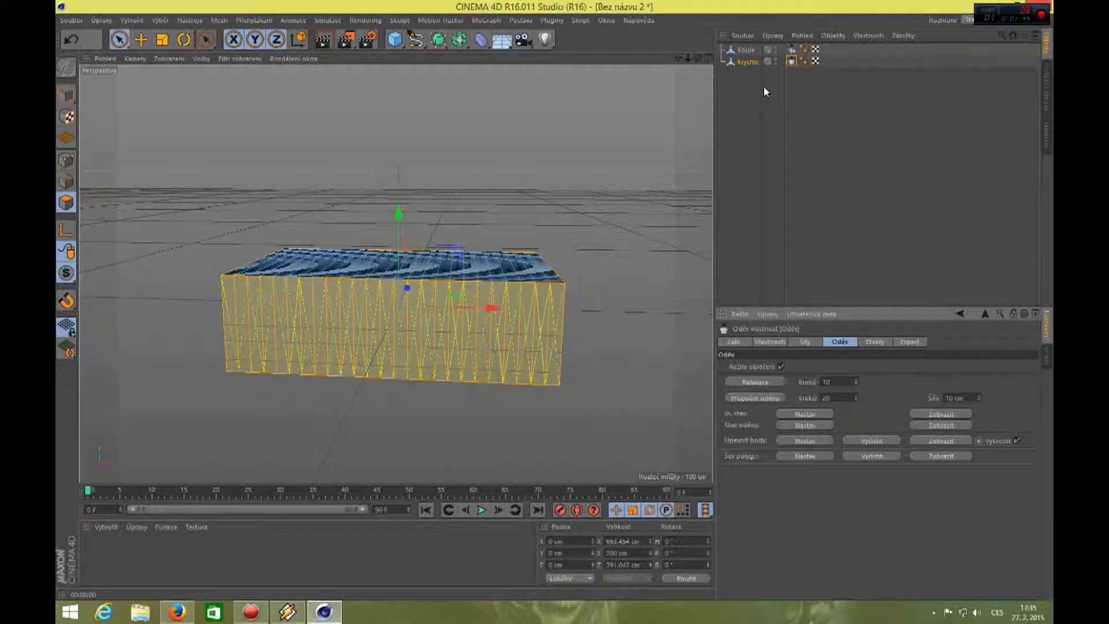
pyautogui.moveTo(698, 58); pyautogui.dragTo(698, 59)
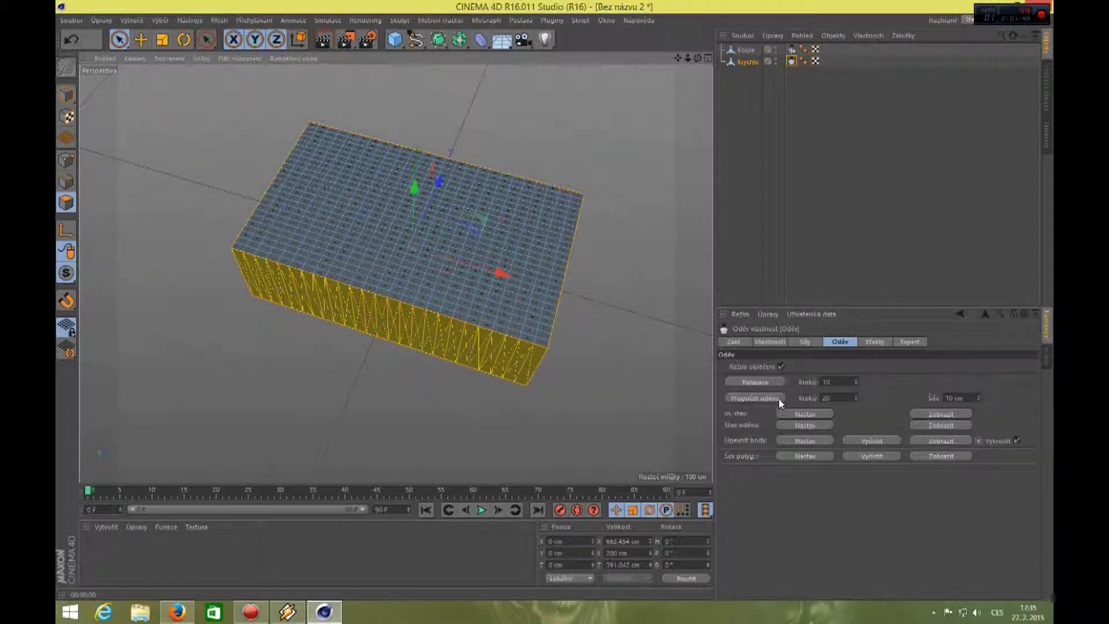
pyautogui.doubleClick(833, 395)
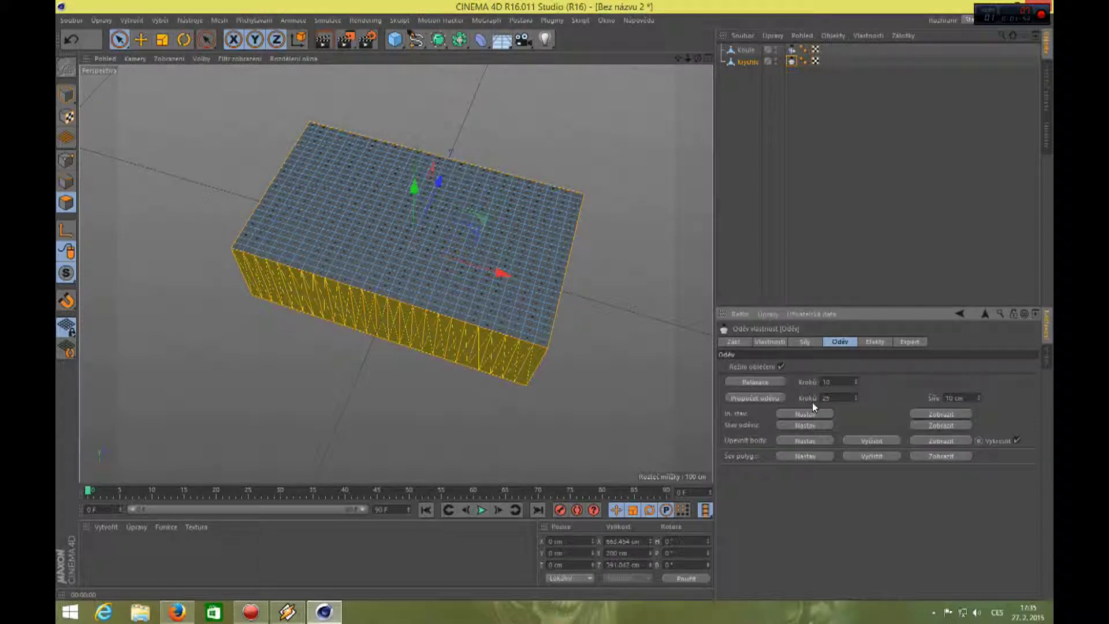
pyautogui.click(770, 396)
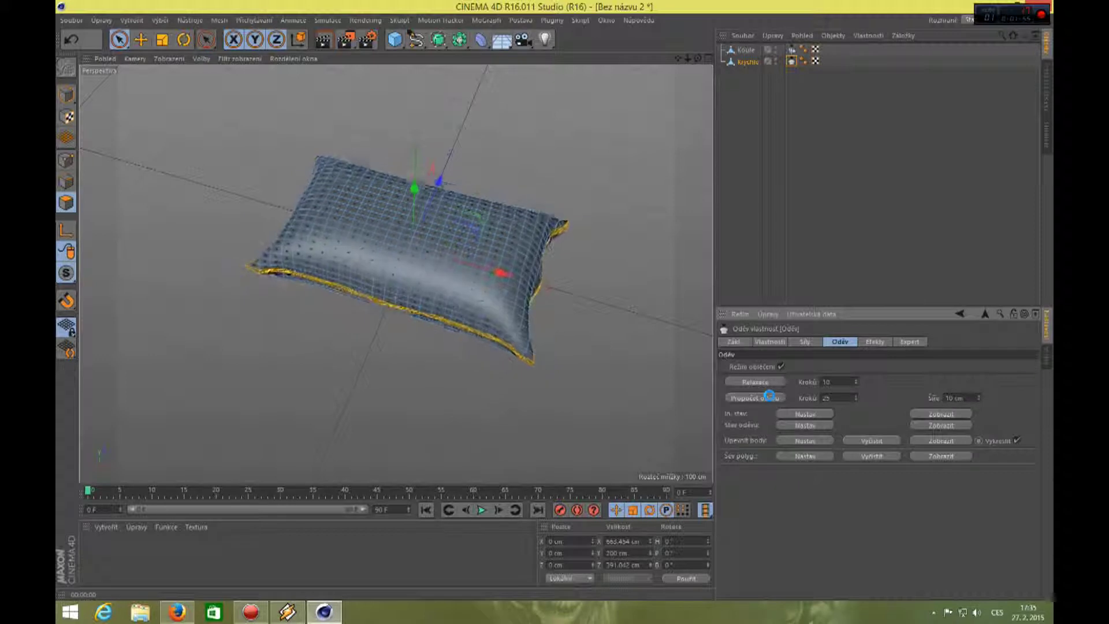
pyautogui.click(323, 42)
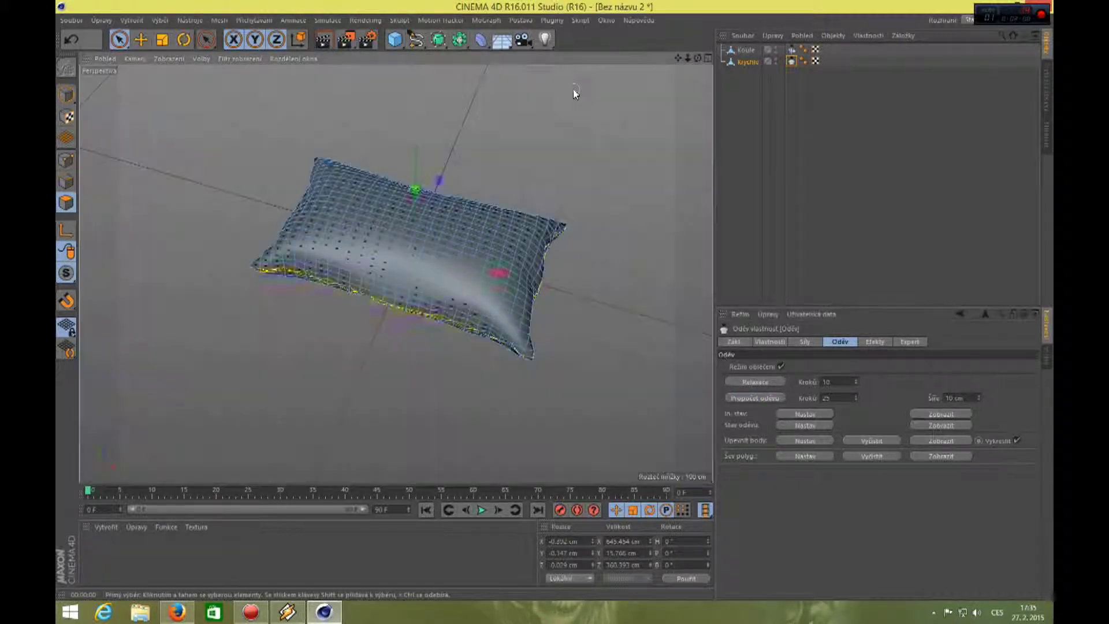
pyautogui.click(574, 90)
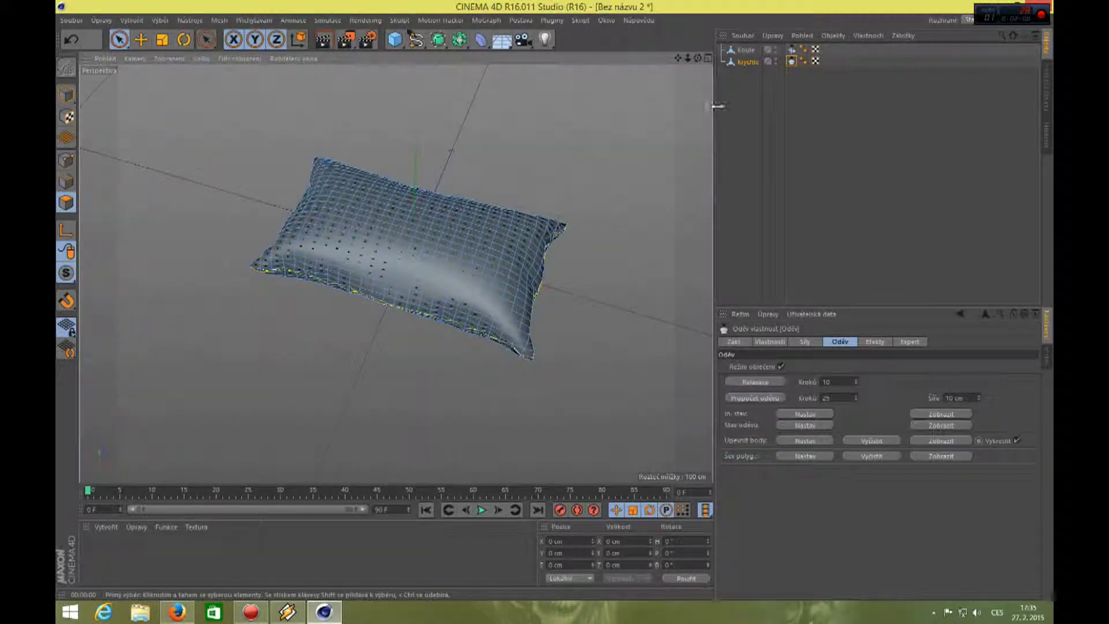
# Step: Delete the Koule sphere and the box's Cloth tag
pyautogui.click(749, 64)
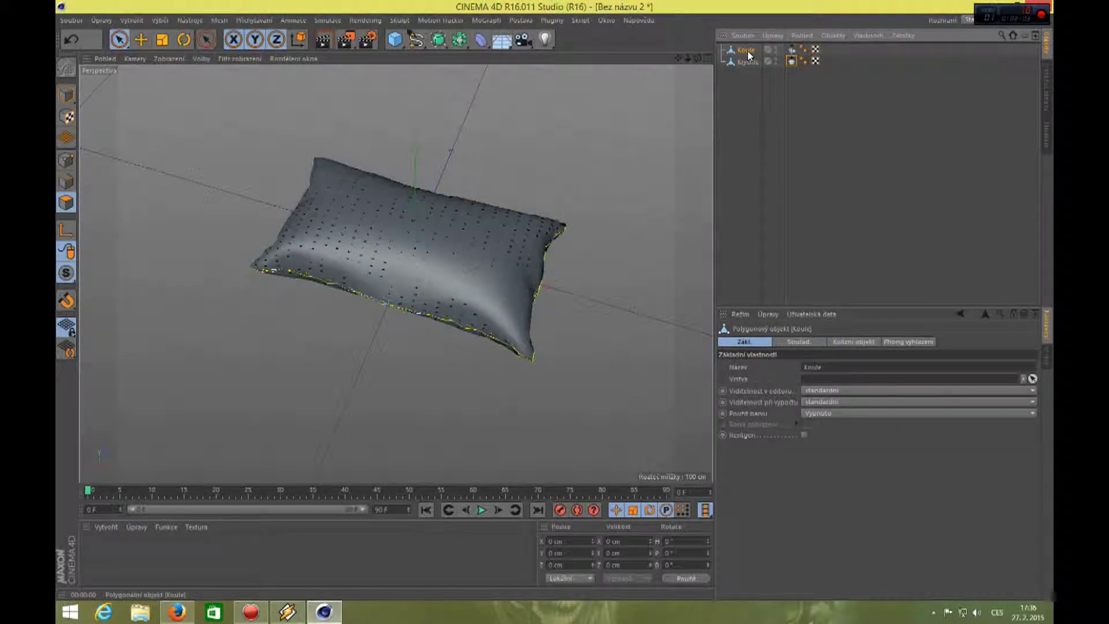
pyautogui.press('Delete')
pyautogui.click(790, 50)
pyautogui.press('Delete')
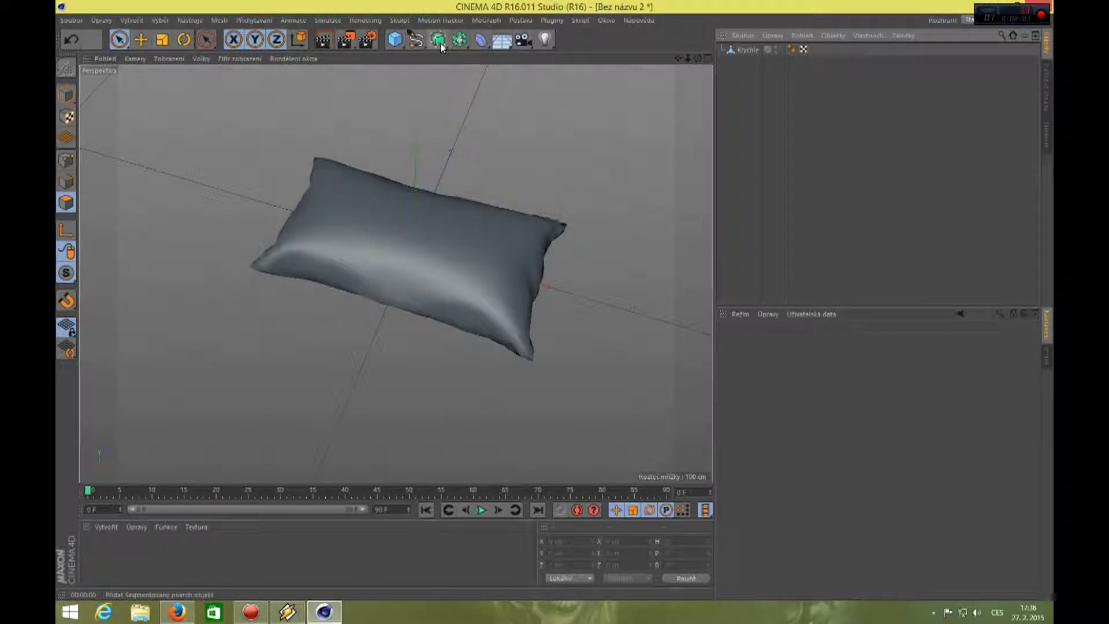
# Step: Nest the box under a new Subdivision Surface and preview-render the smoothed pillow
pyautogui.moveTo(441, 47); pyautogui.dragTo(451, 61)
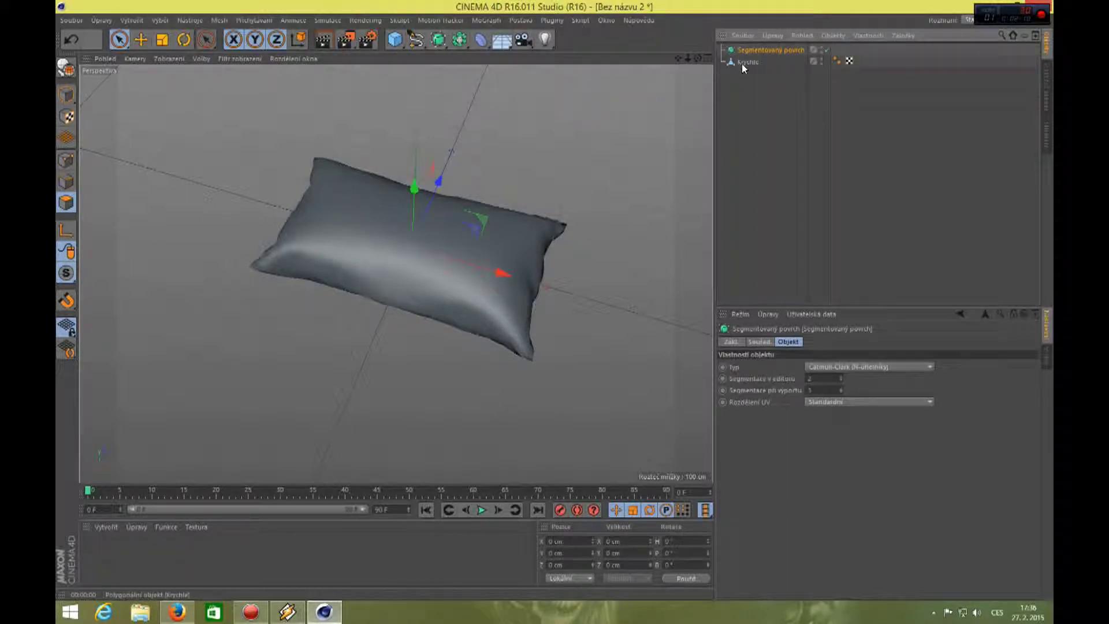
pyautogui.moveTo(742, 65)
pyautogui.mouseDown()
pyautogui.moveTo(762, 58)
pyautogui.moveTo(749, 50)
pyautogui.mouseUp()
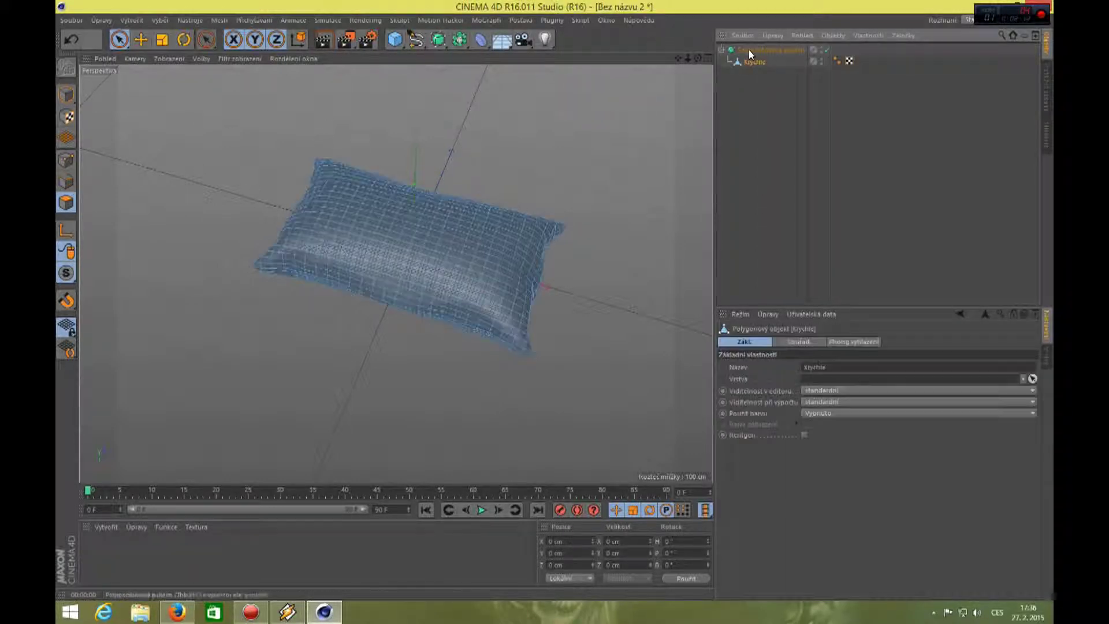
pyautogui.click(328, 44)
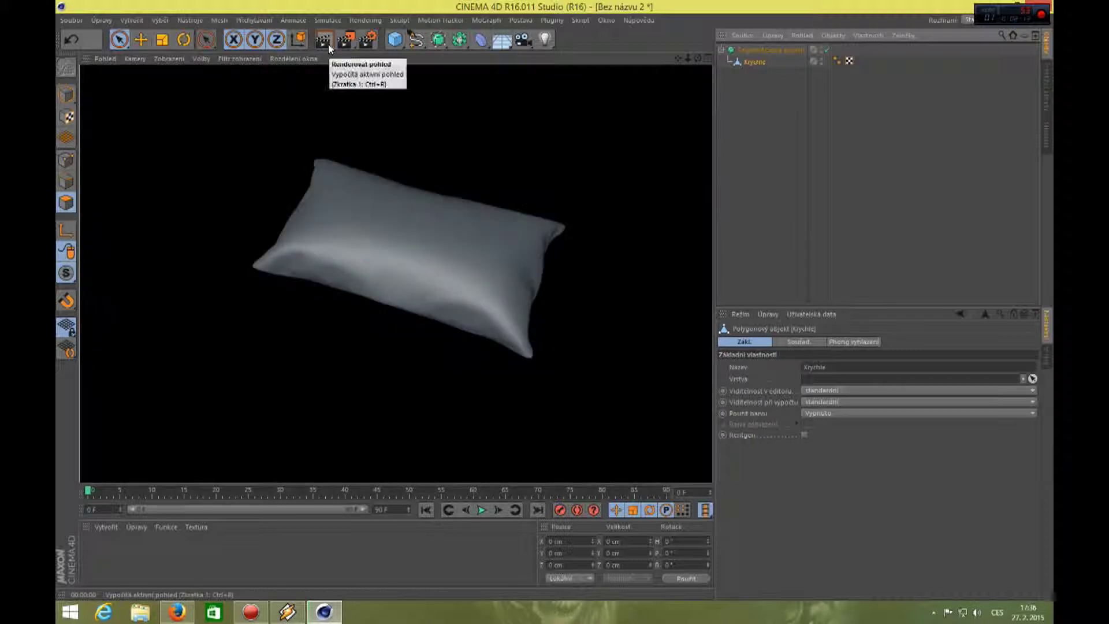
pyautogui.moveTo(674, 58); pyautogui.dragTo(584, 231)
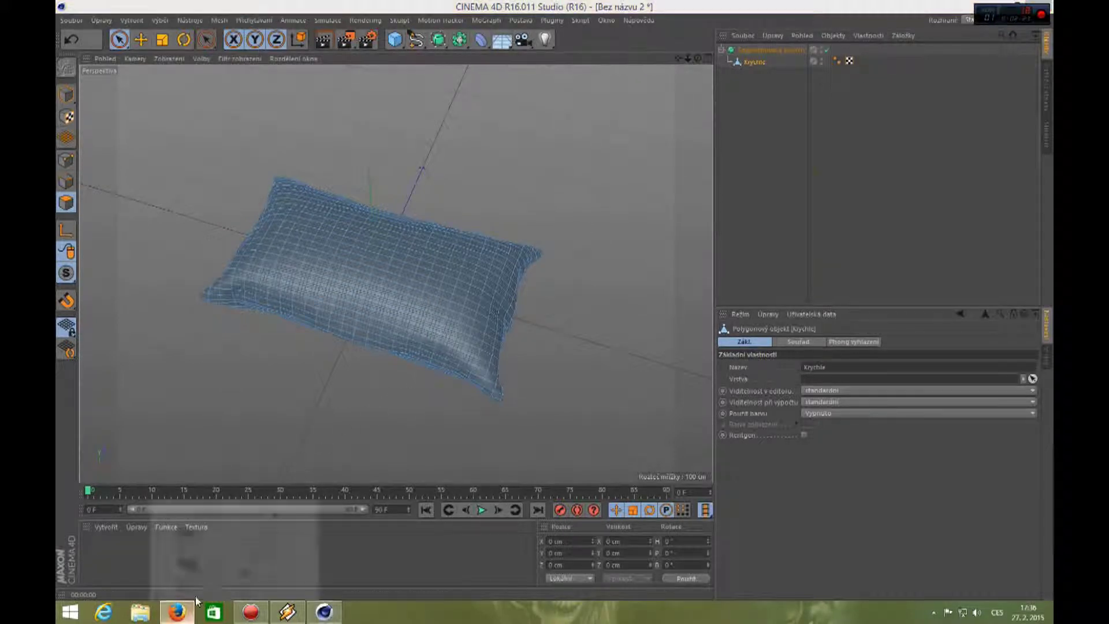
# Step: Search Firefox image results for "látka" and browse the fabric images
pyautogui.click(179, 611)
pyautogui.click(711, 30)
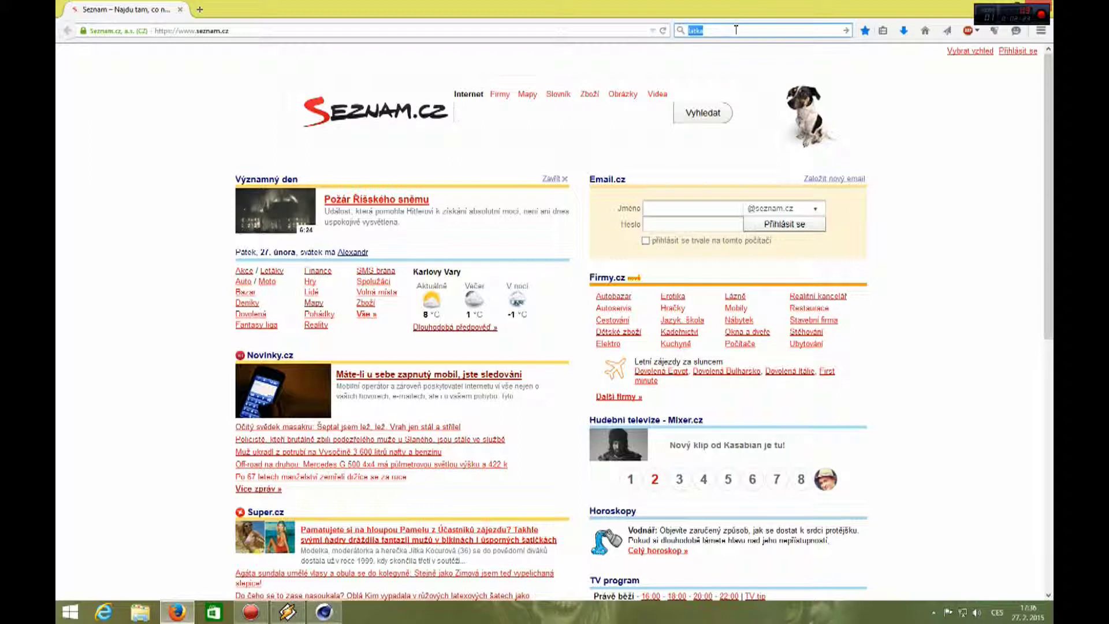
pyautogui.press('Return')
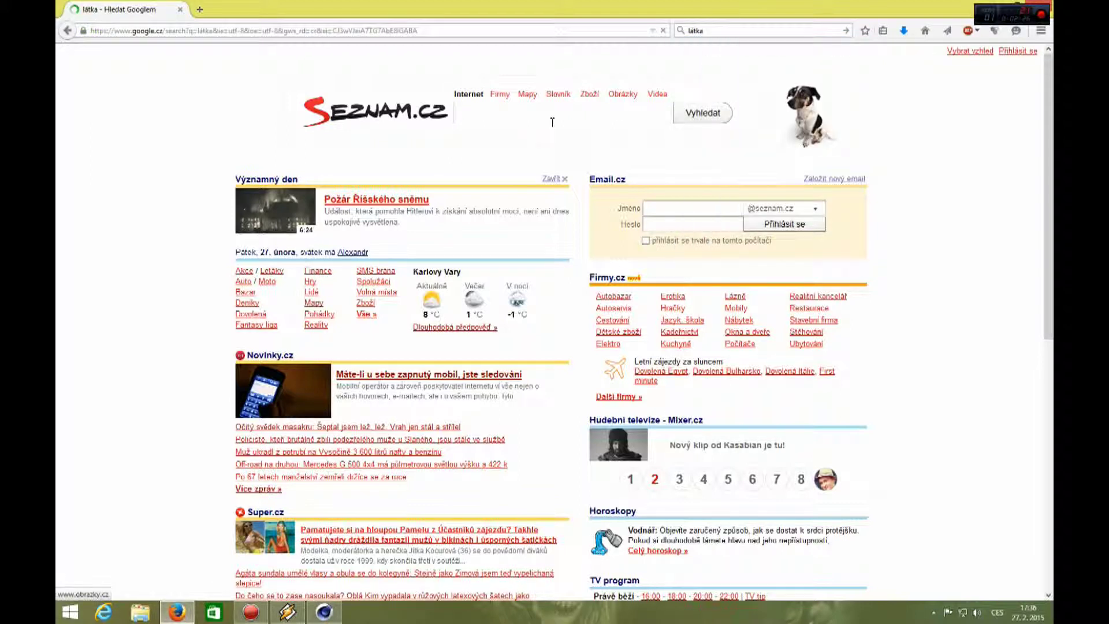
pyautogui.click(197, 104)
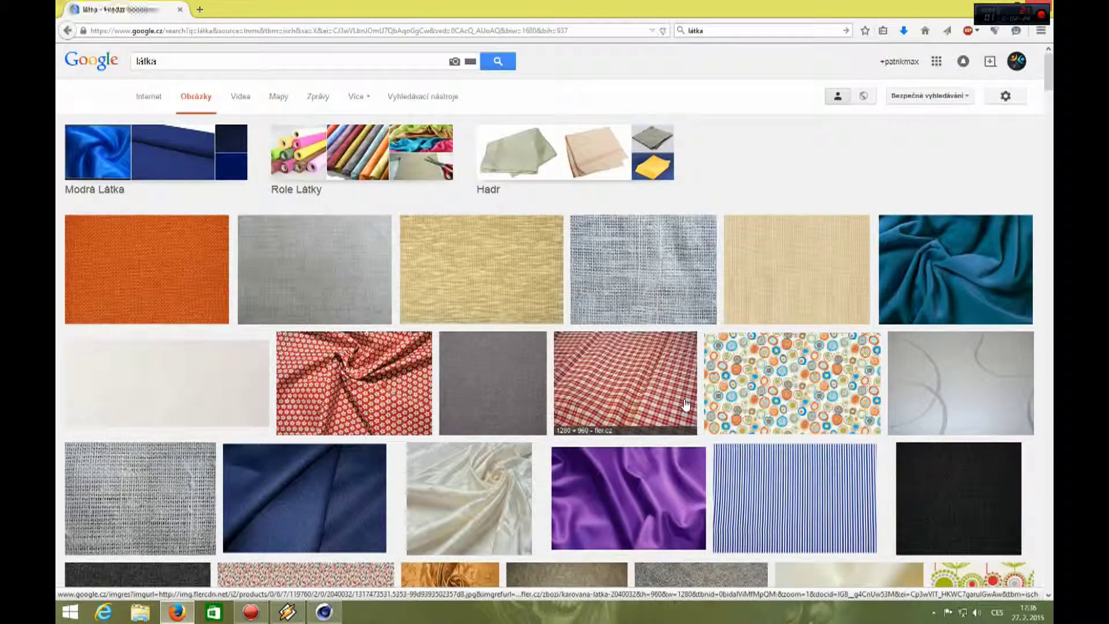
pyautogui.scroll(-2, 686, 404)
pyautogui.scroll(-4, 685, 404)
pyautogui.scroll(-3, 686, 404)
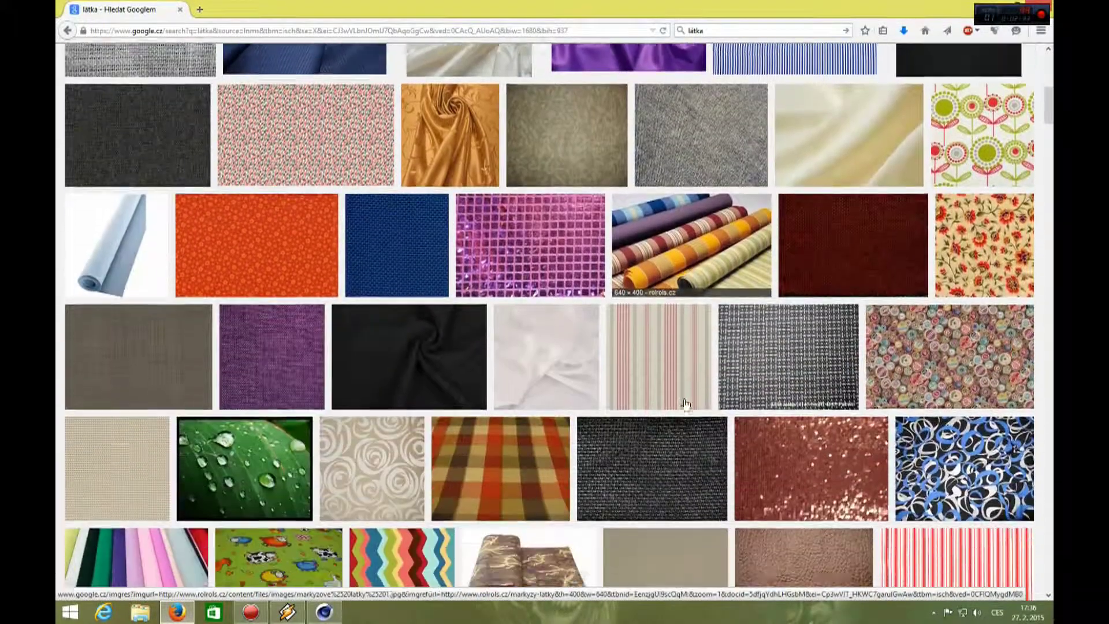
pyautogui.scroll(-3, 686, 404)
pyautogui.scroll(-3, 685, 404)
pyautogui.scroll(-2, 685, 404)
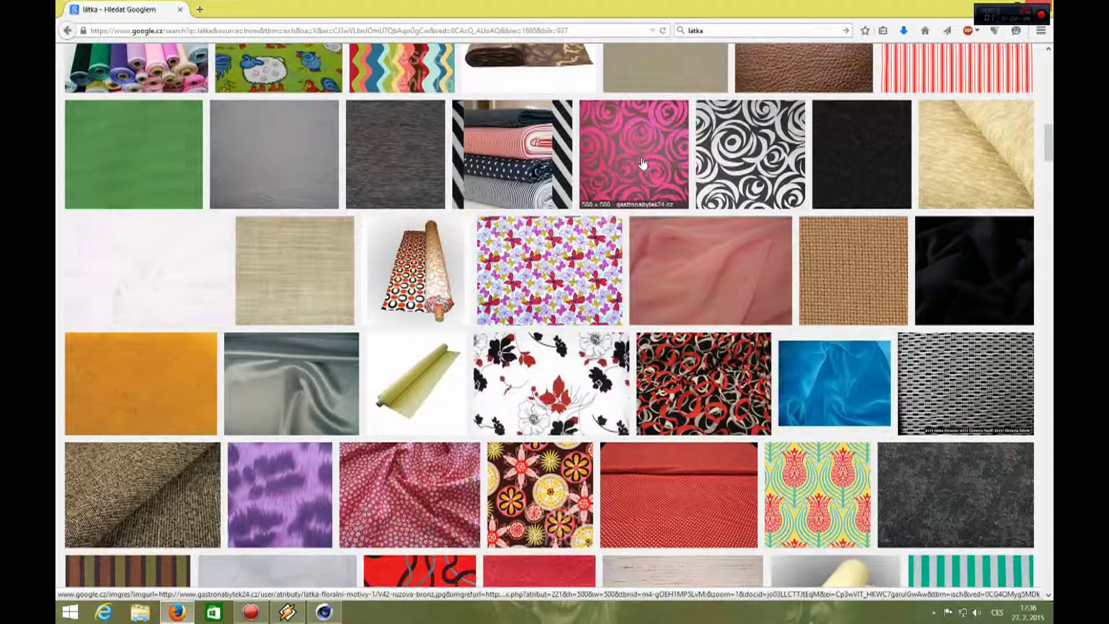
# Step: Save the full-size pink rose fabric image as látka in the zeme folder
pyautogui.click(644, 173)
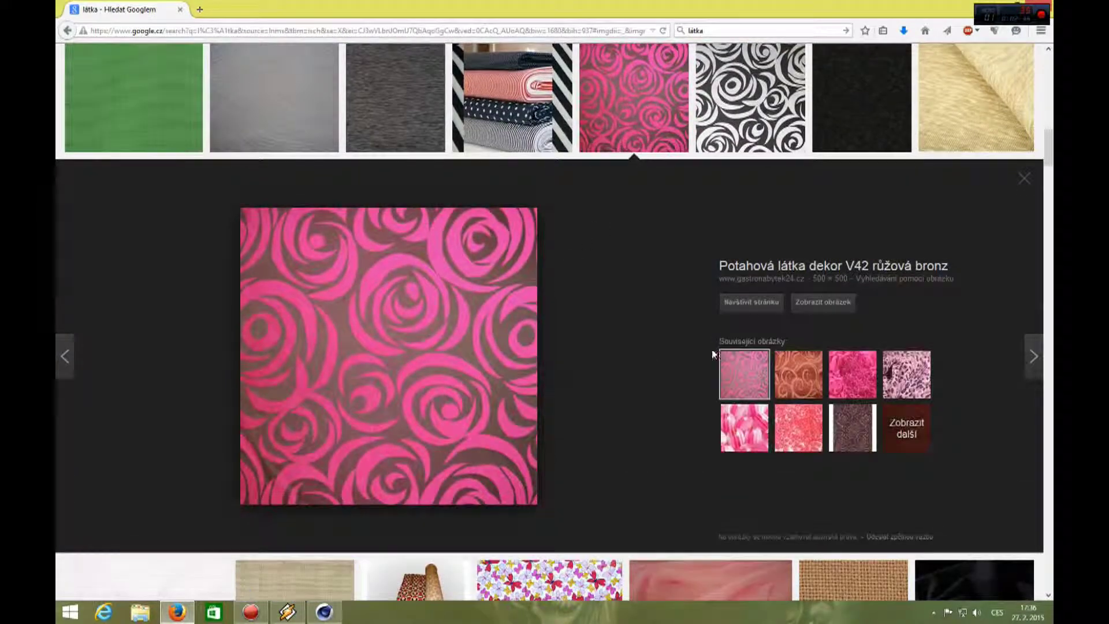
pyautogui.click(824, 303)
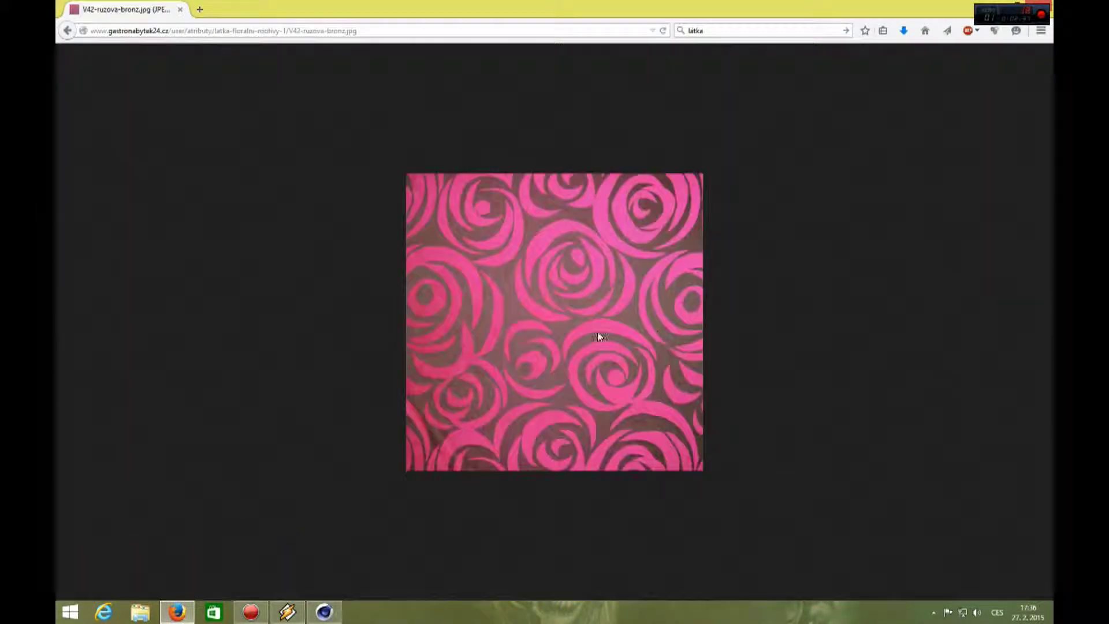
pyautogui.rightClick(575, 319)
pyautogui.click(604, 354)
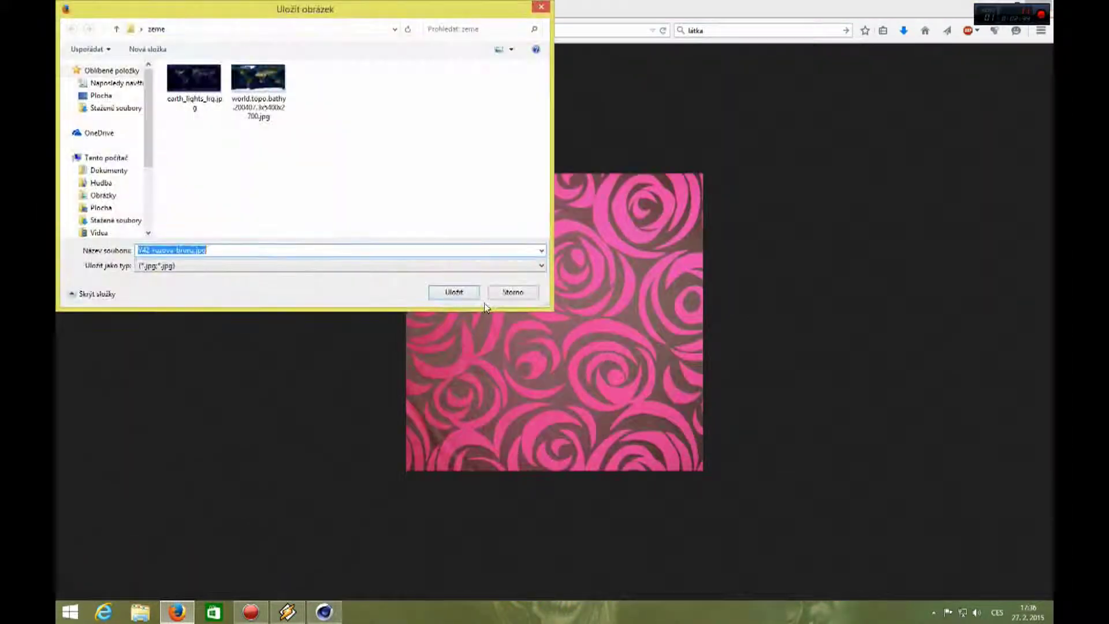
pyautogui.write('látka')
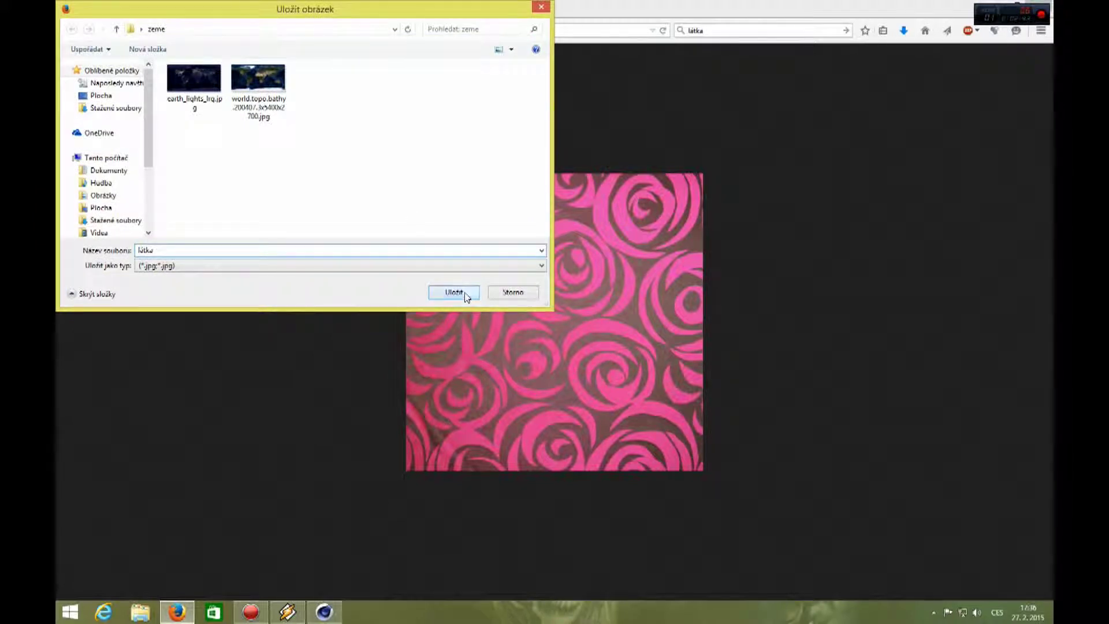
pyautogui.click(454, 293)
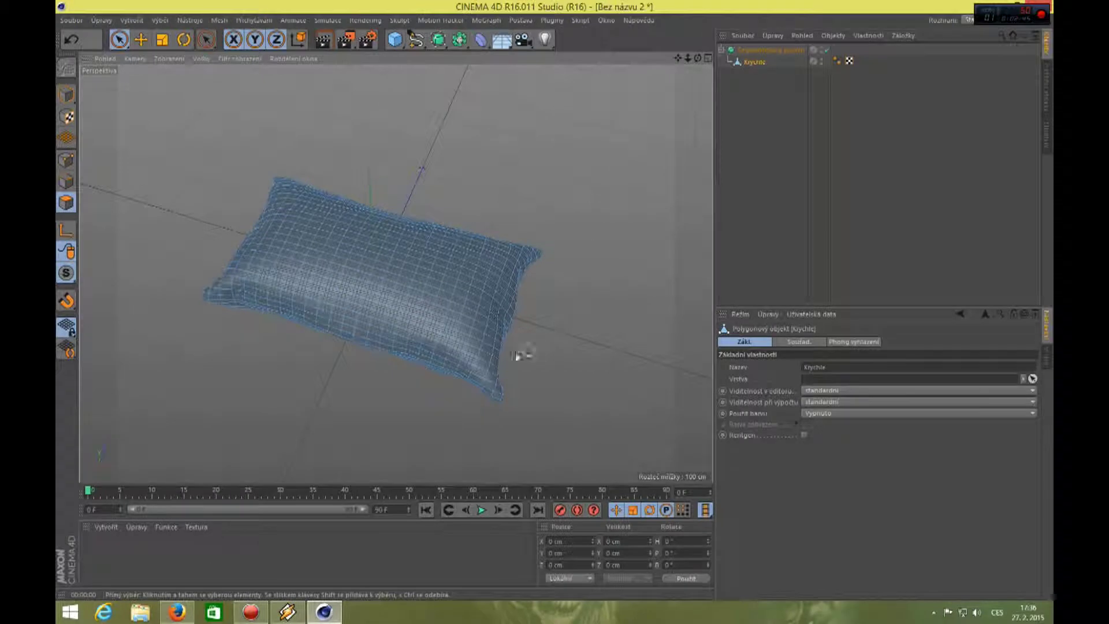
# Step: Create a new material with látka.jpg as its colour texture
pyautogui.click(98, 529)
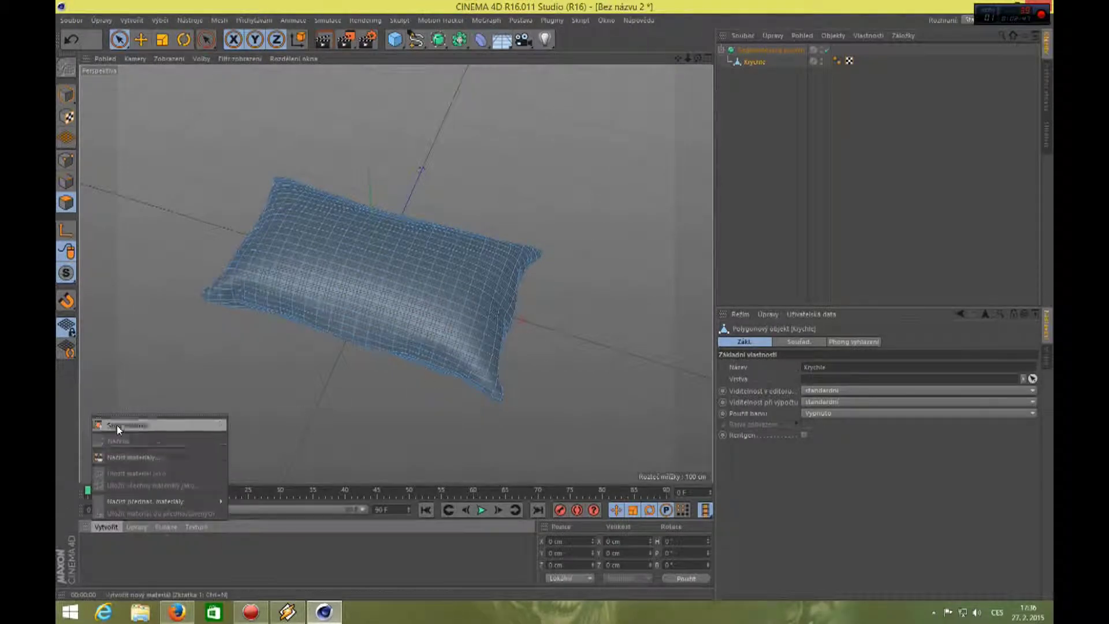
pyautogui.click(117, 425)
pyautogui.doubleClick(94, 546)
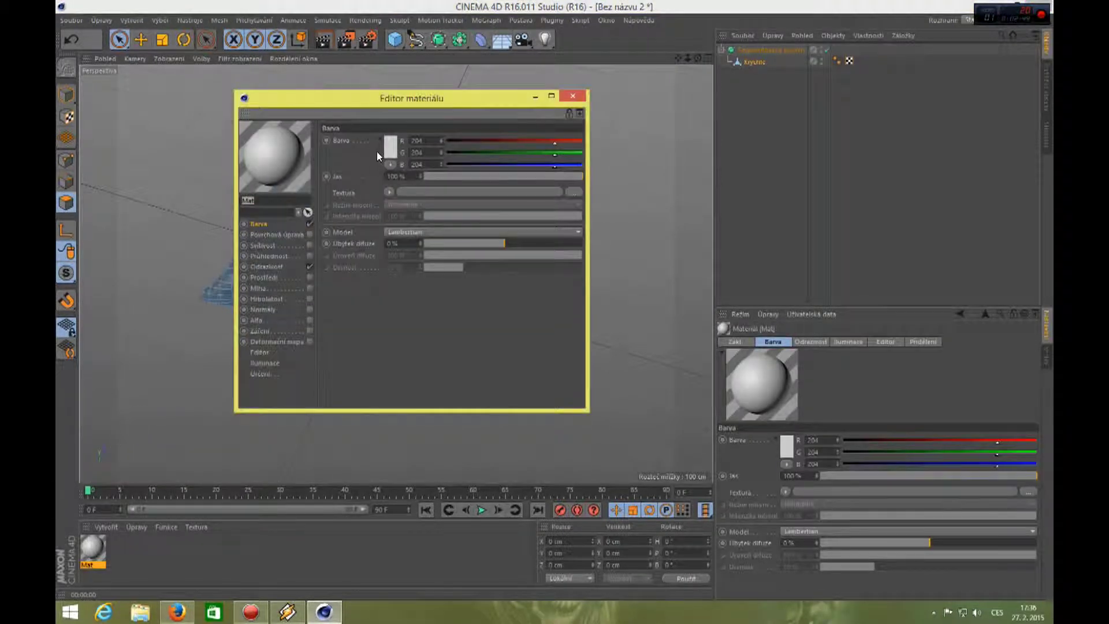
pyautogui.click(440, 190)
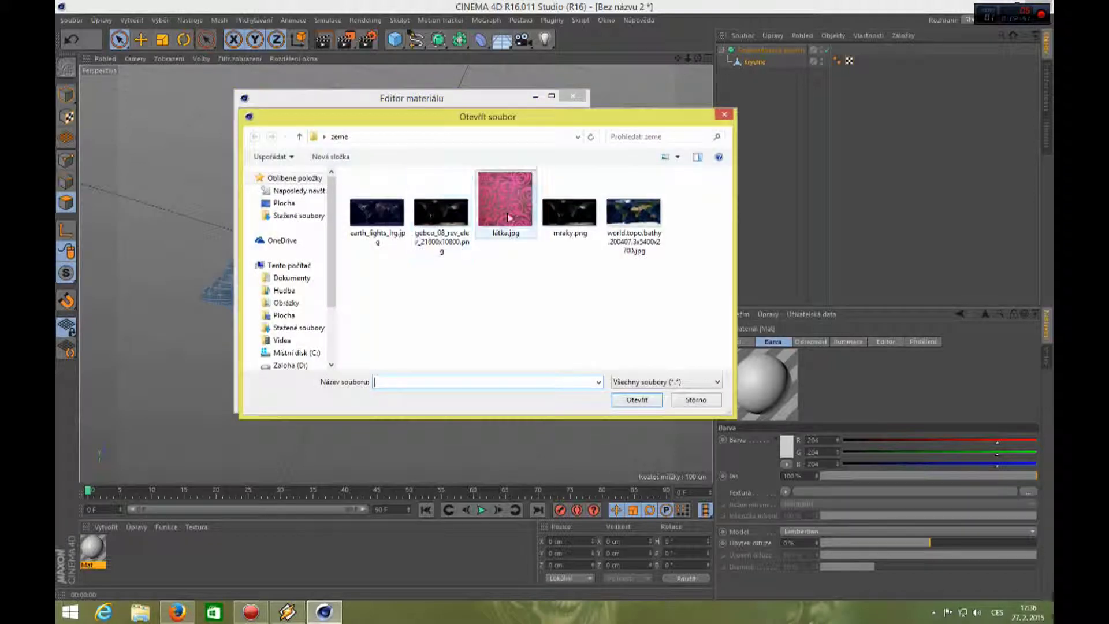
pyautogui.click(507, 225)
pyautogui.click(629, 401)
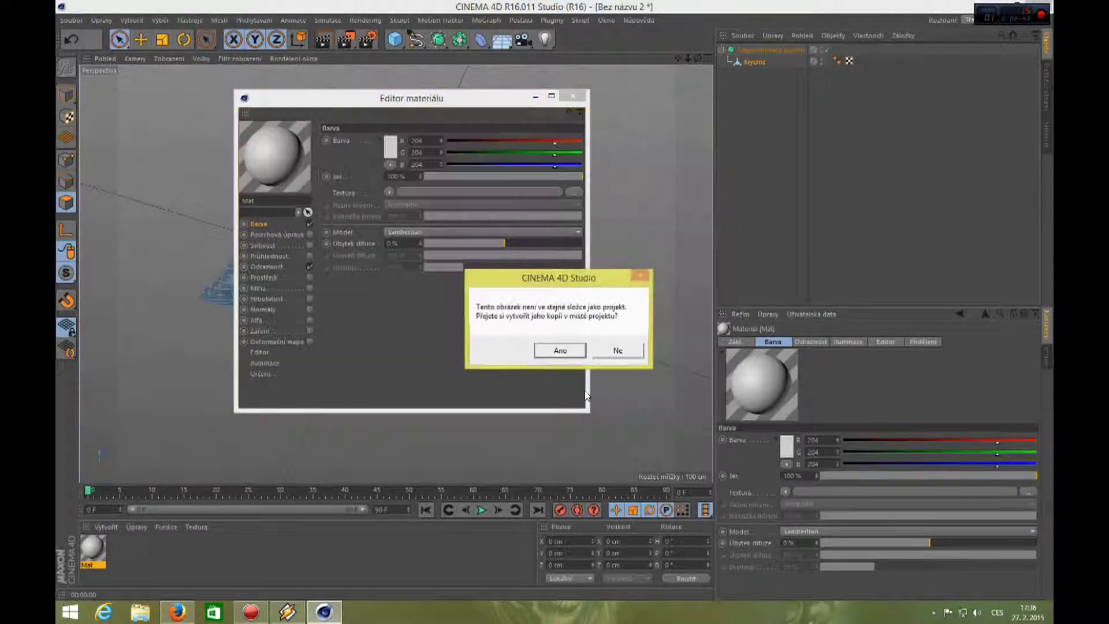
pyautogui.click(568, 354)
# Step: Lower the material's reflectance, apply it to the pillow, and preview-render
pyautogui.click(265, 267)
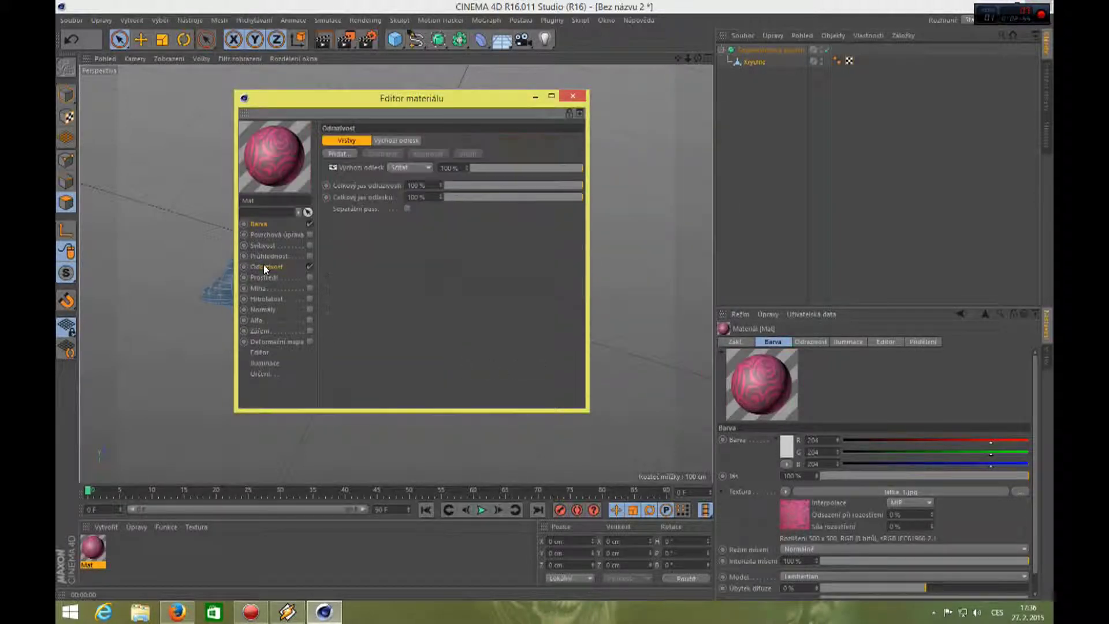
pyautogui.click(533, 169)
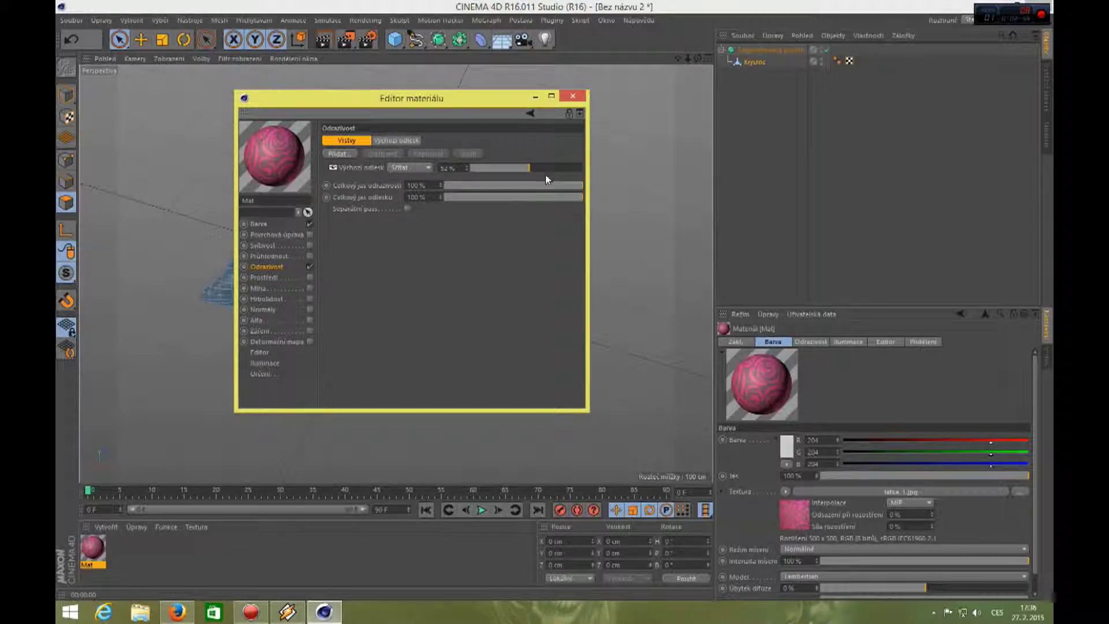
pyautogui.moveTo(533, 163); pyautogui.dragTo(534, 164)
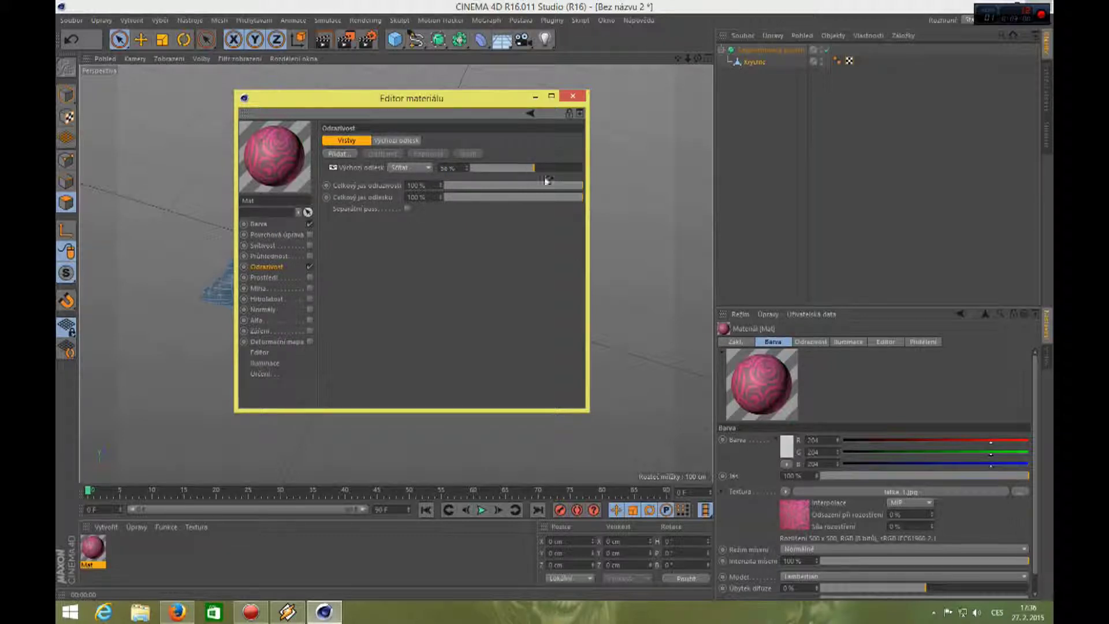
pyautogui.click(572, 96)
pyautogui.moveTo(85, 545); pyautogui.dragTo(557, 380)
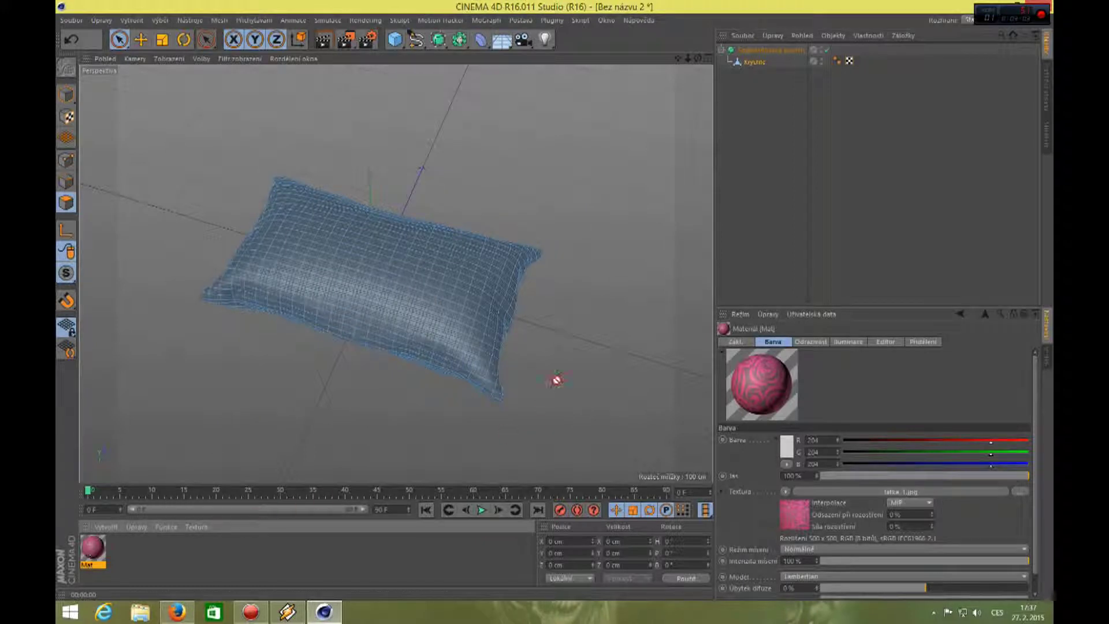
pyautogui.moveTo(464, 295); pyautogui.dragTo(441, 279)
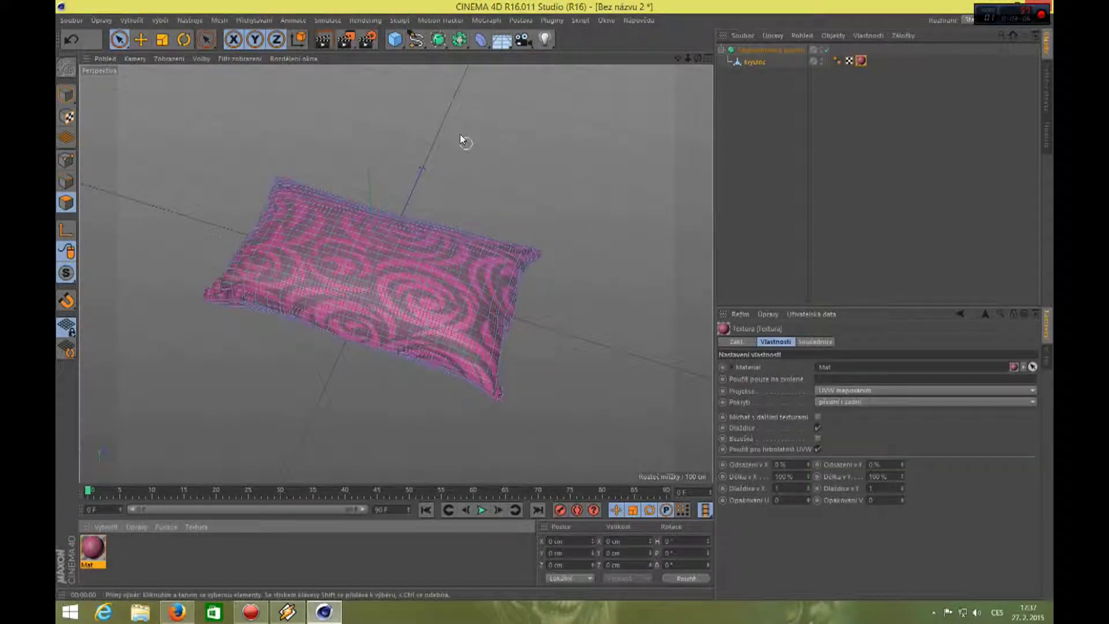
pyautogui.click(323, 39)
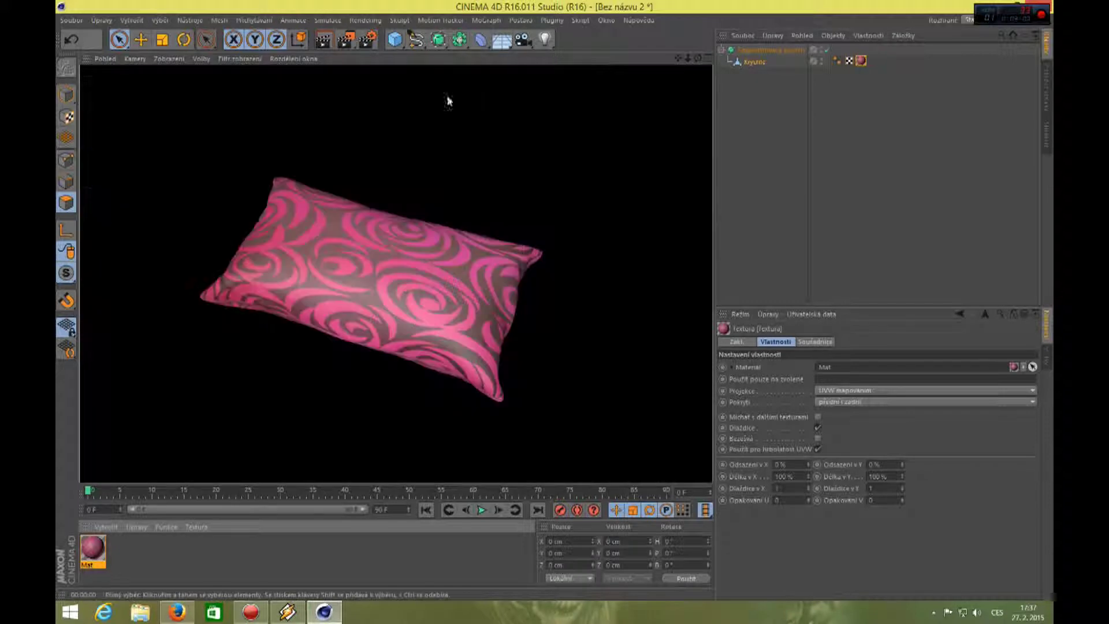
# Step: Add a floor beneath the pillow and delete the accidental duplicate floor Podlaha.1
pyautogui.click(502, 41)
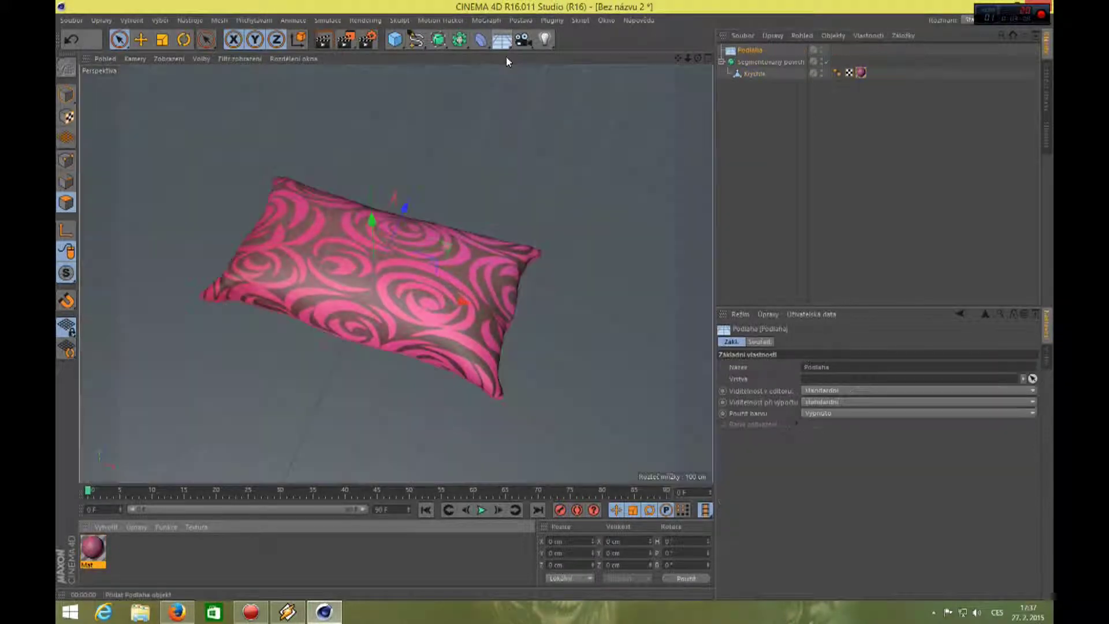
pyautogui.click(507, 46)
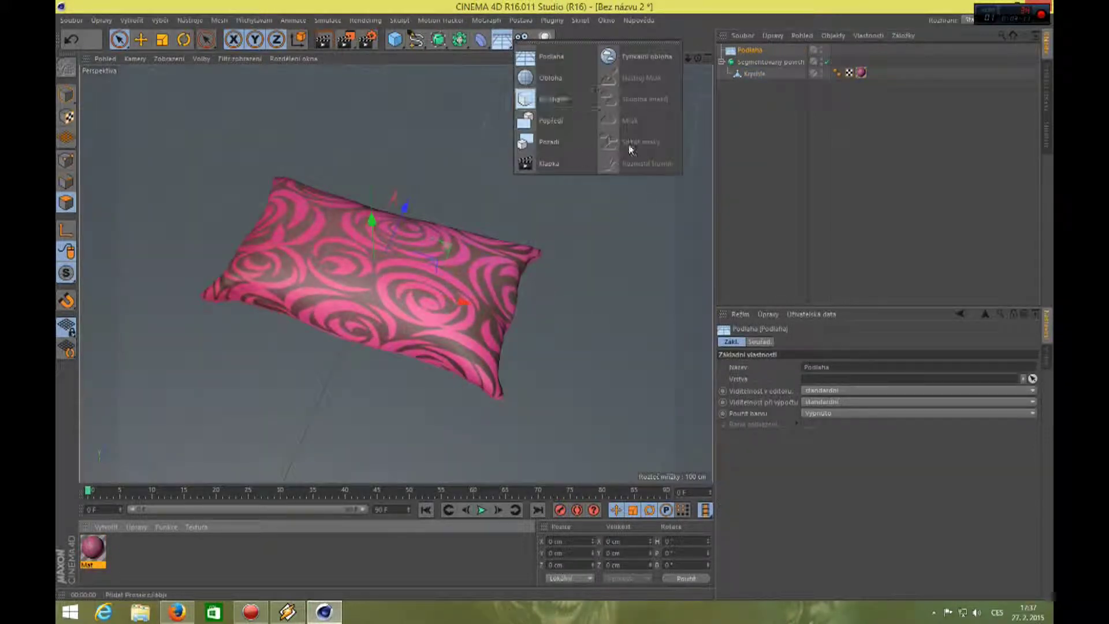
pyautogui.click(562, 58)
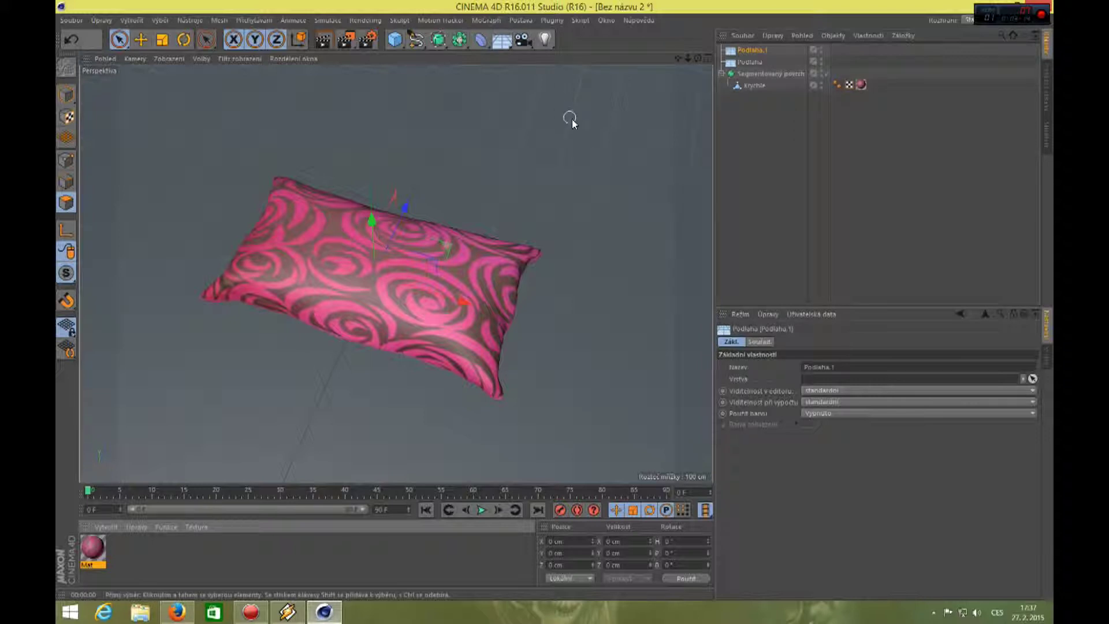
pyautogui.press('Delete')
pyautogui.click(751, 53)
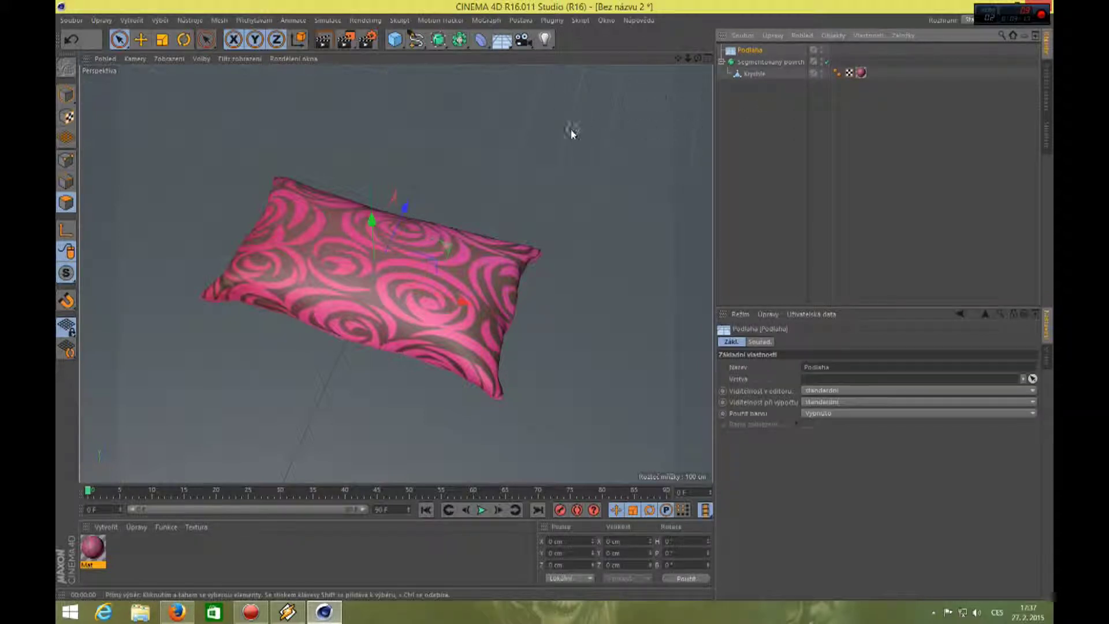
pyautogui.click(751, 63)
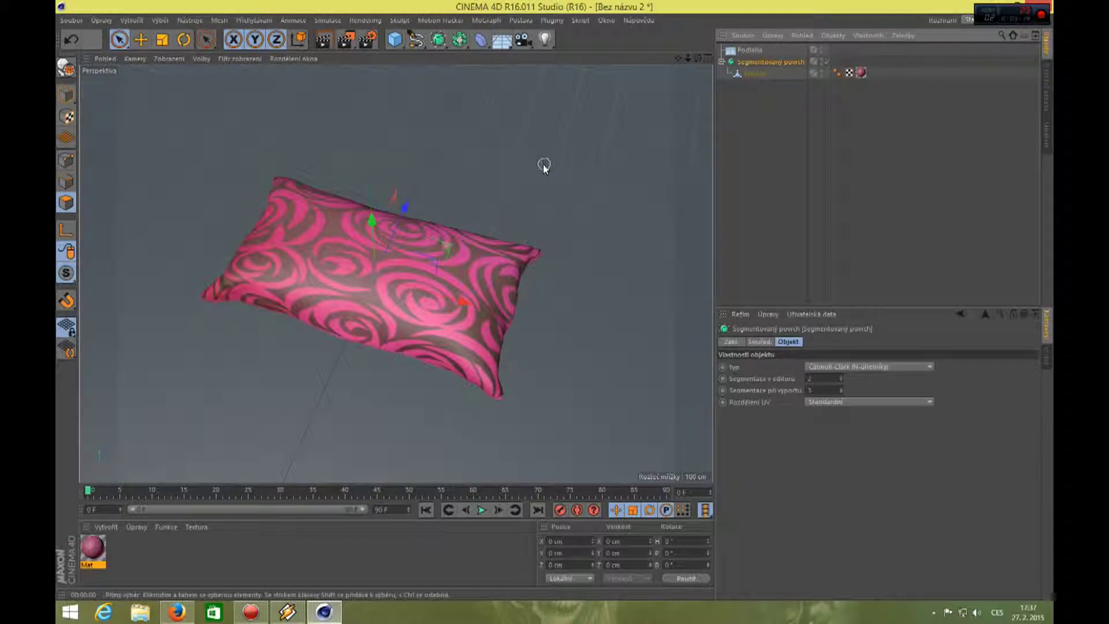
# Step: Check the pillow's position against the floor in the front, side and top orthographic views
pyautogui.press('9')
pyautogui.press('F4')
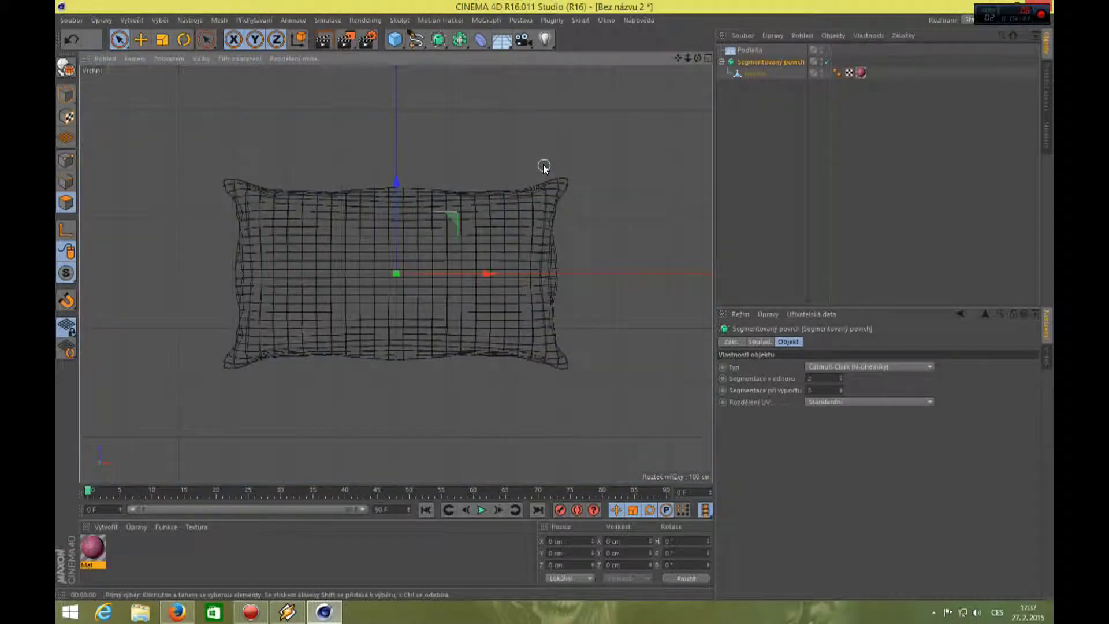
pyautogui.press('F3')
pyautogui.press('F2')
pyautogui.press('F3')
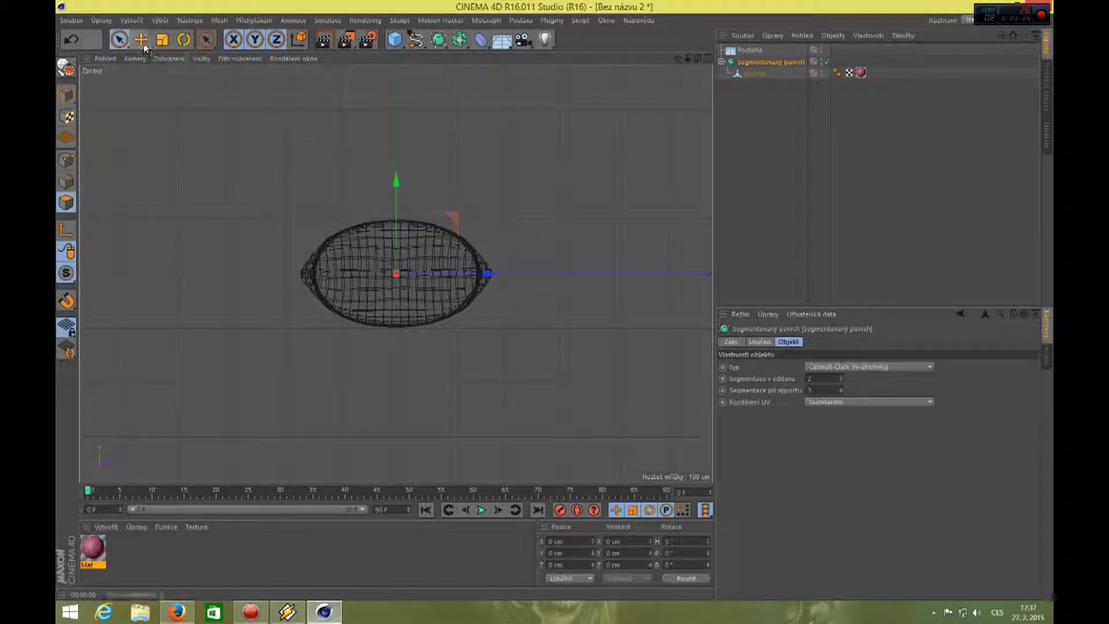
# Step: Raise the subdivision-surface pillow about 102 cm above the floor and preview the render
pyautogui.click(754, 52)
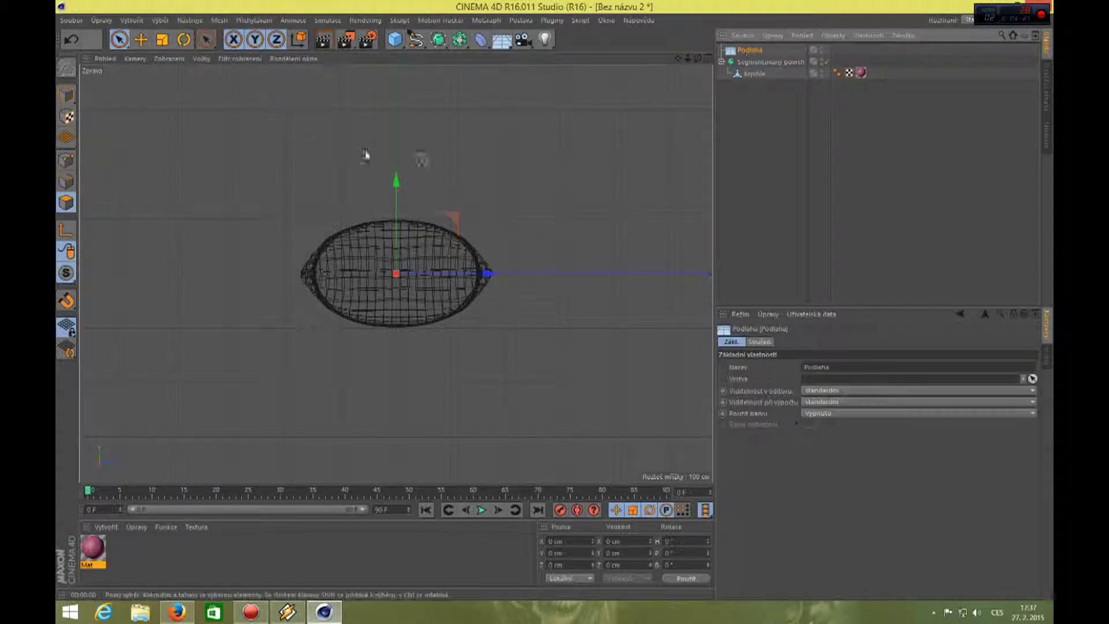
pyautogui.click(759, 62)
pyautogui.moveTo(397, 179); pyautogui.dragTo(407, 121)
pyautogui.press('F1')
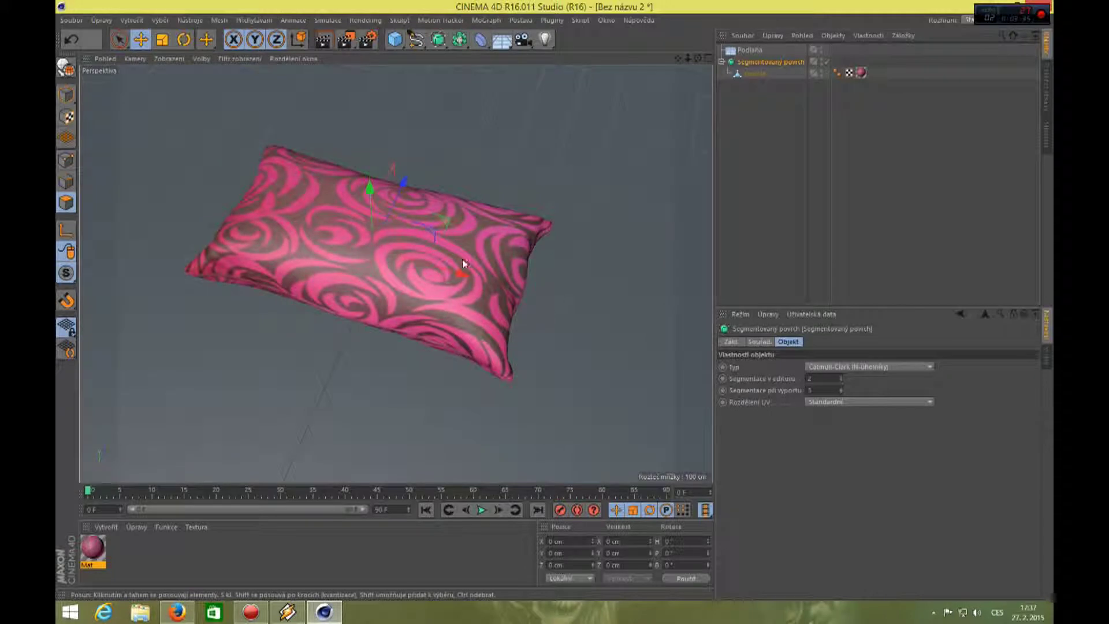
pyautogui.click(323, 40)
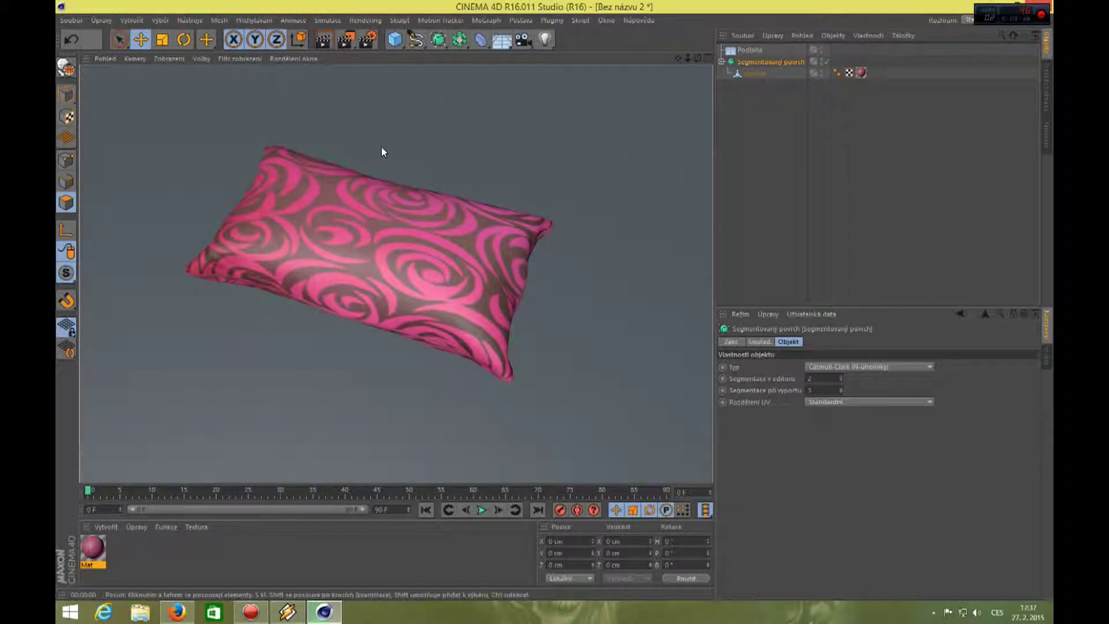
pyautogui.click(676, 57)
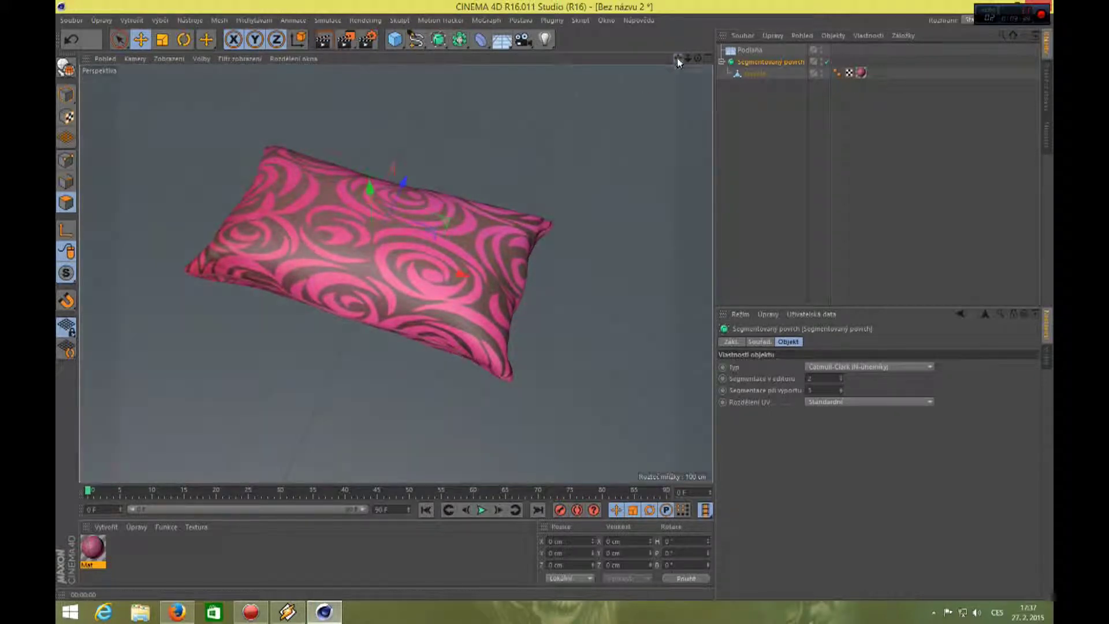
# Step: Add a light above the pillow and give it soft shadows
pyautogui.click(545, 44)
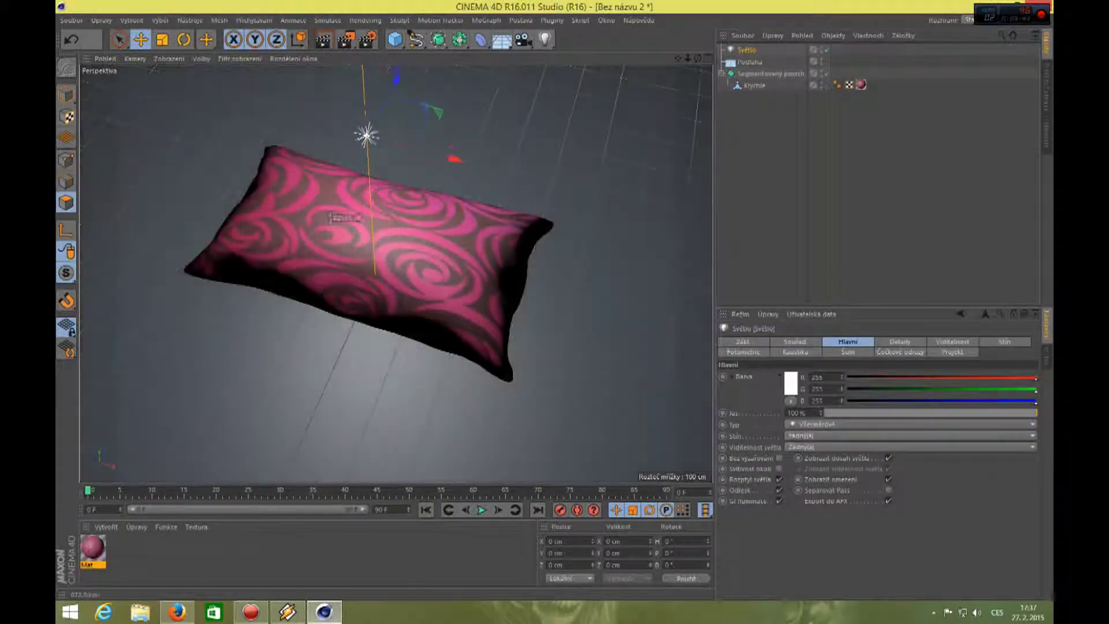
pyautogui.scroll(-3, 450, 287)
pyautogui.moveTo(421, 177)
pyautogui.mouseDown()
pyautogui.moveTo(423, 161)
pyautogui.moveTo(596, 354)
pyautogui.mouseUp()
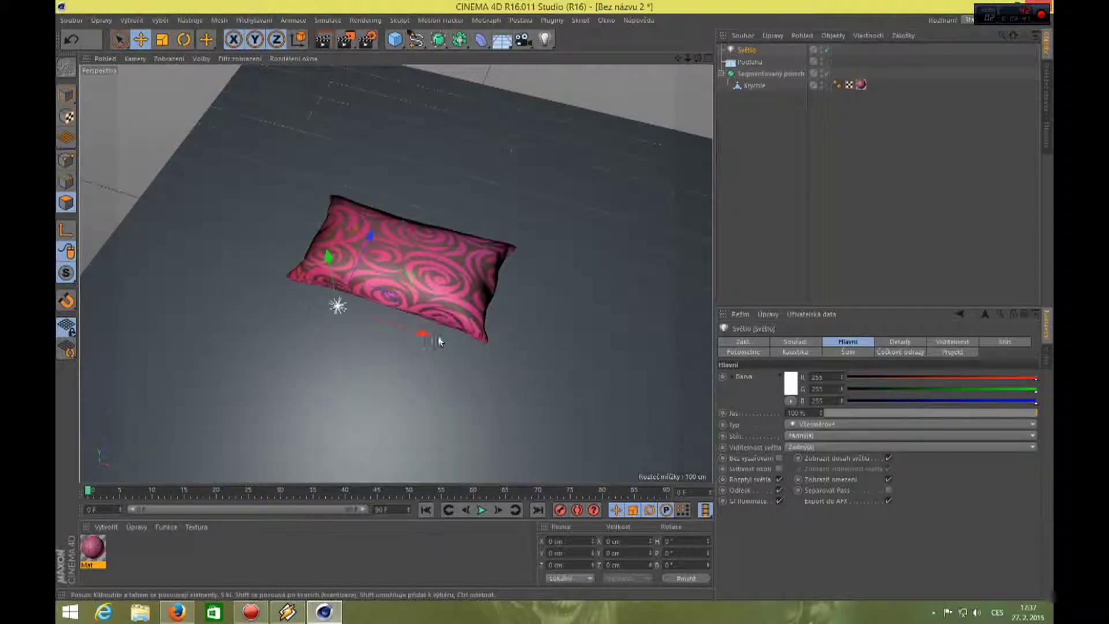
pyautogui.moveTo(528, 324); pyautogui.dragTo(540, 261)
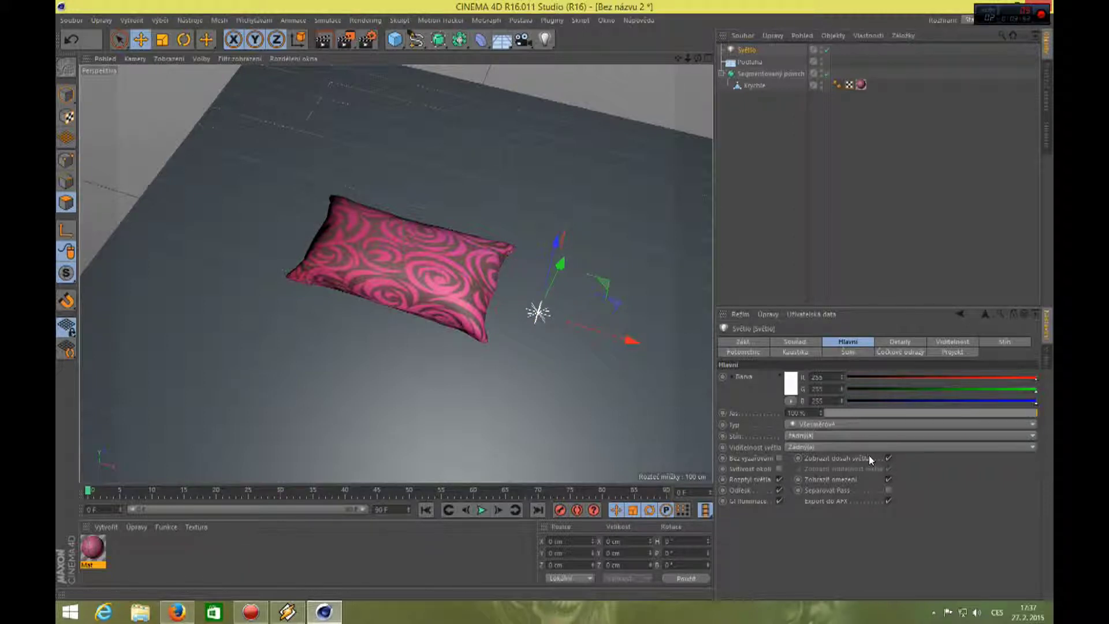
pyautogui.click(829, 436)
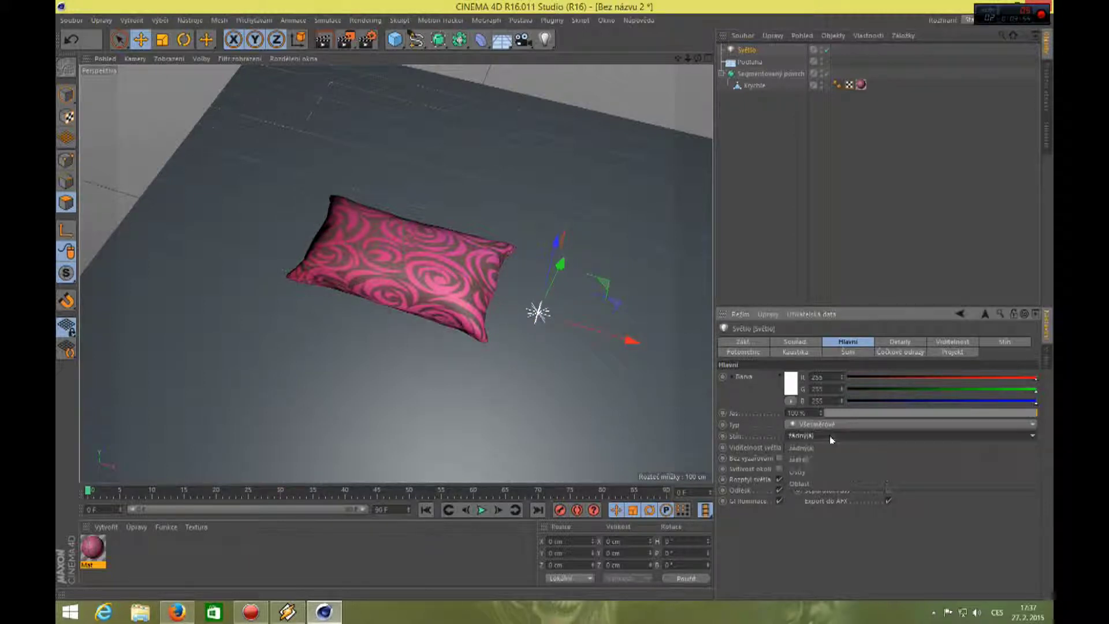
pyautogui.click(817, 460)
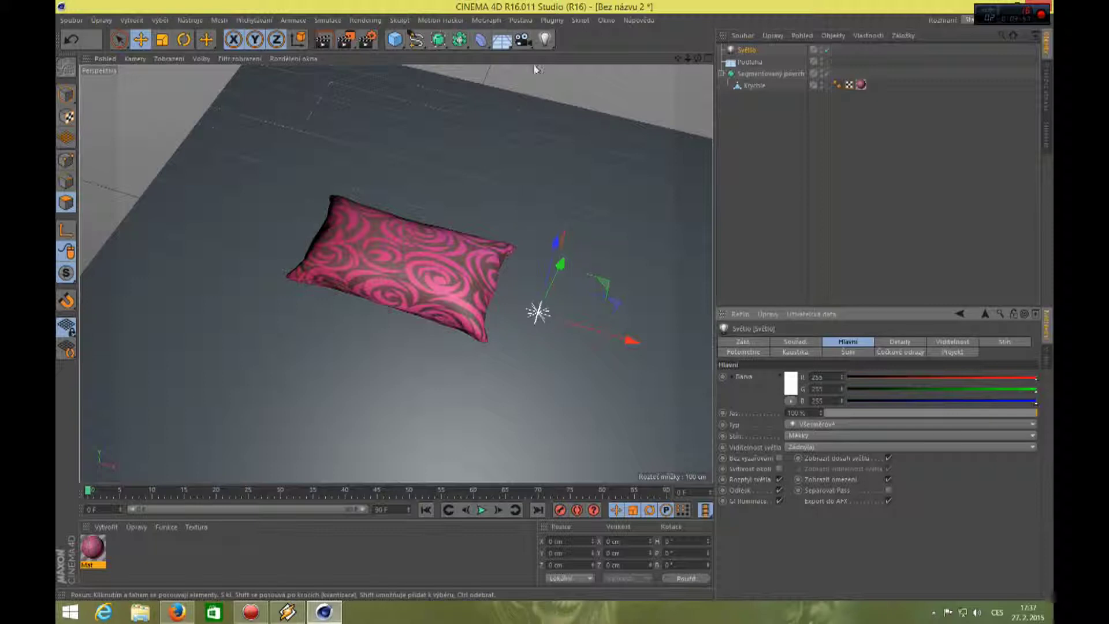
# Step: Add a second light high toward the back of the scene at 32% intensity
pyautogui.click(544, 40)
pyautogui.moveTo(413, 228); pyautogui.dragTo(411, 80)
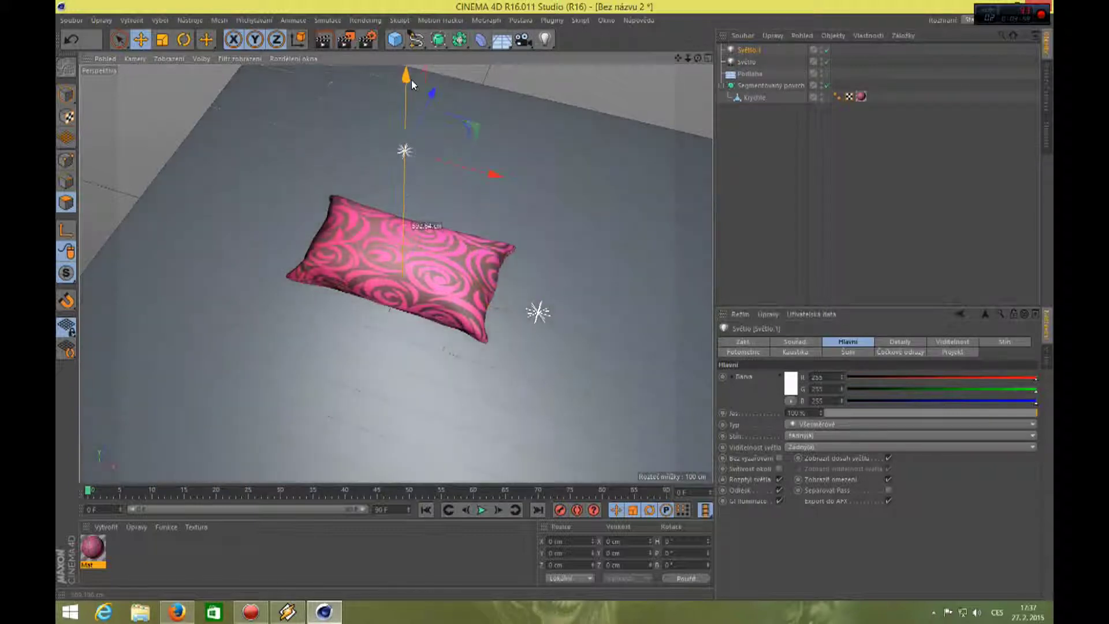
pyautogui.moveTo(490, 151); pyautogui.dragTo(306, 145)
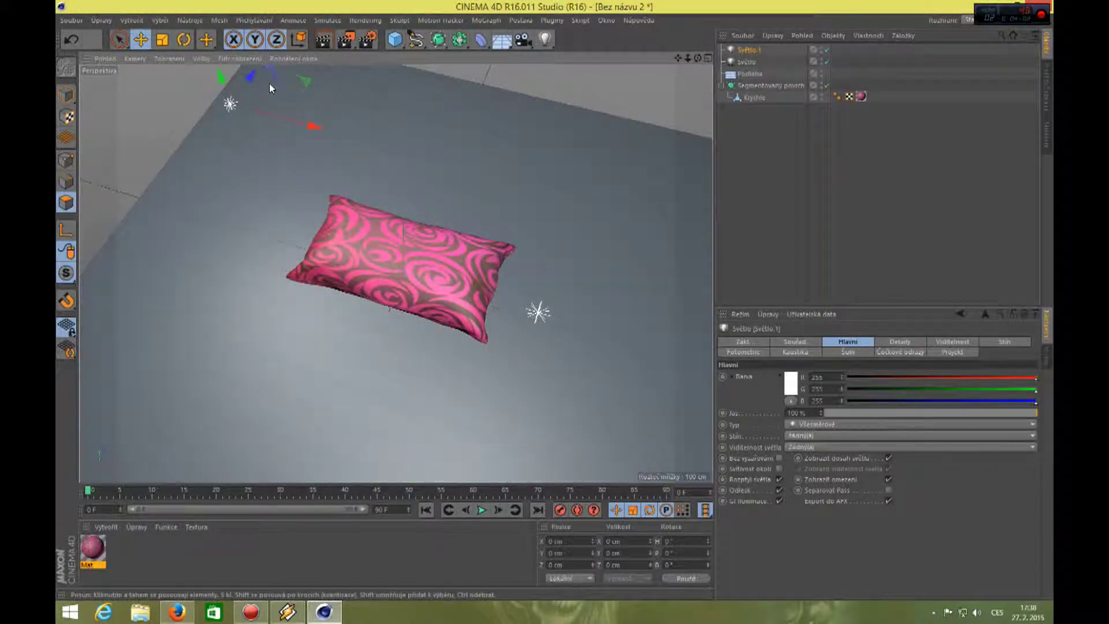
pyautogui.moveTo(242, 80); pyautogui.dragTo(504, 176)
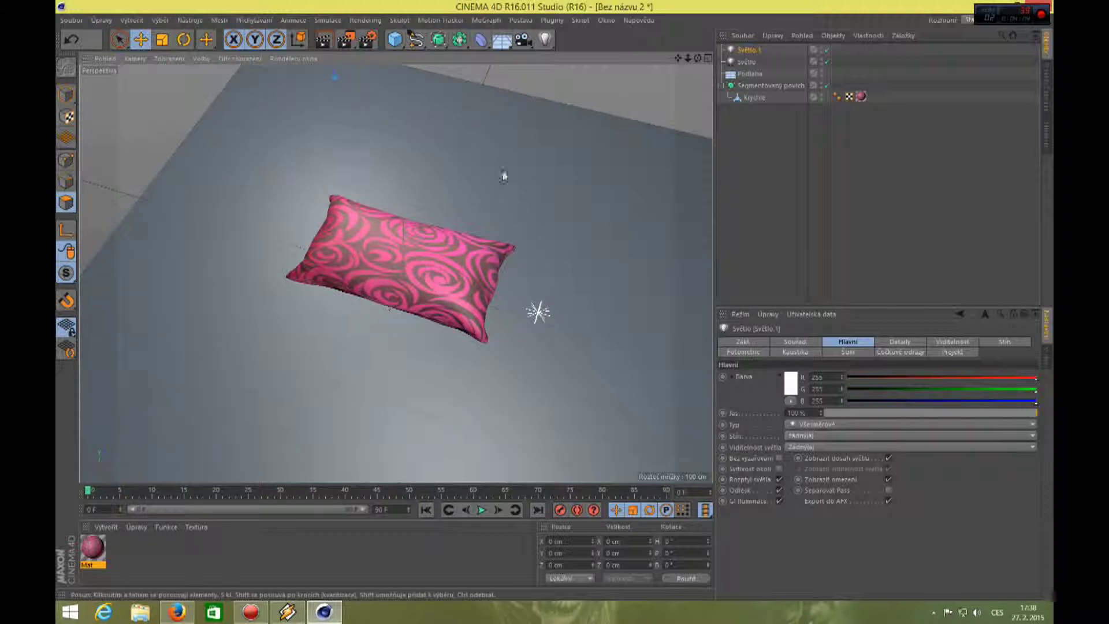
pyautogui.click(888, 412)
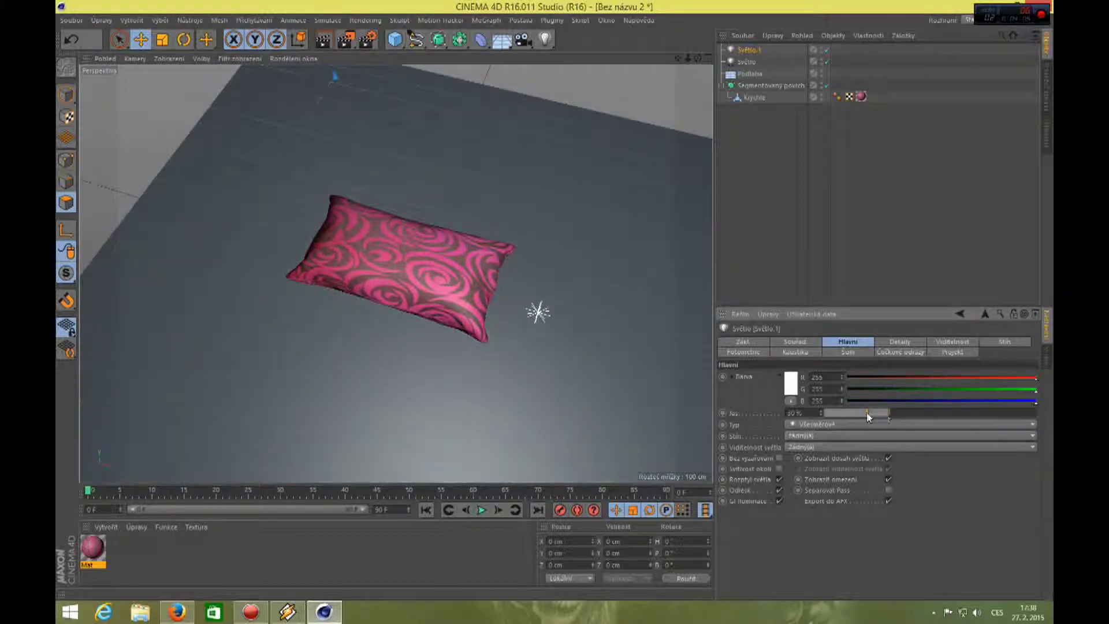
pyautogui.click(893, 413)
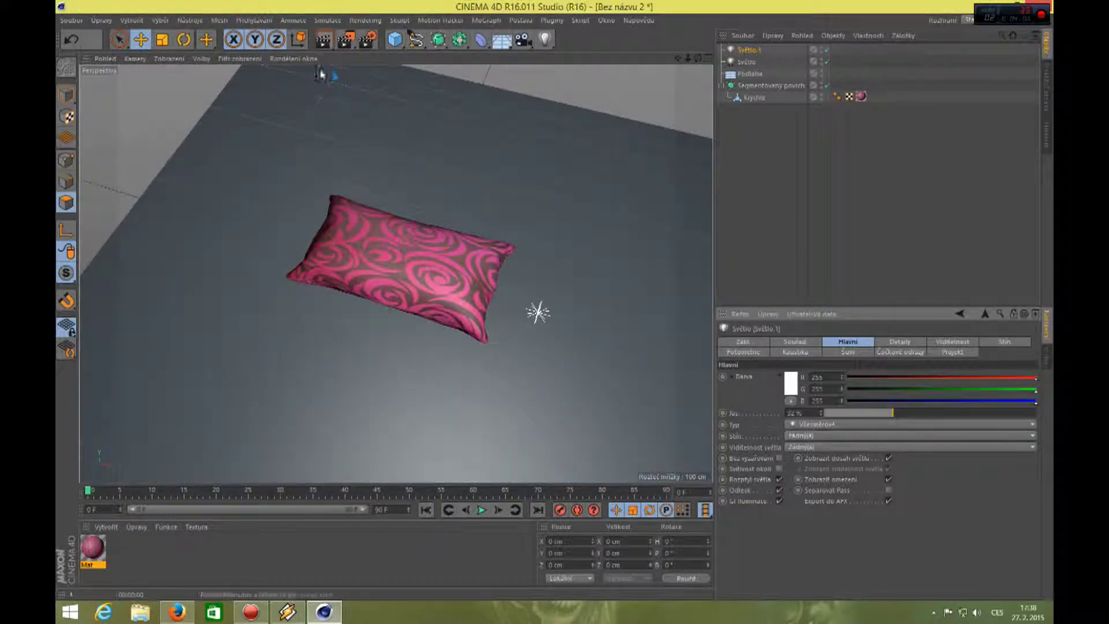
# Step: Render a viewport preview, then orbit and pan so the pillow fills the frame
pyautogui.hotkey('ctrl', 'r')
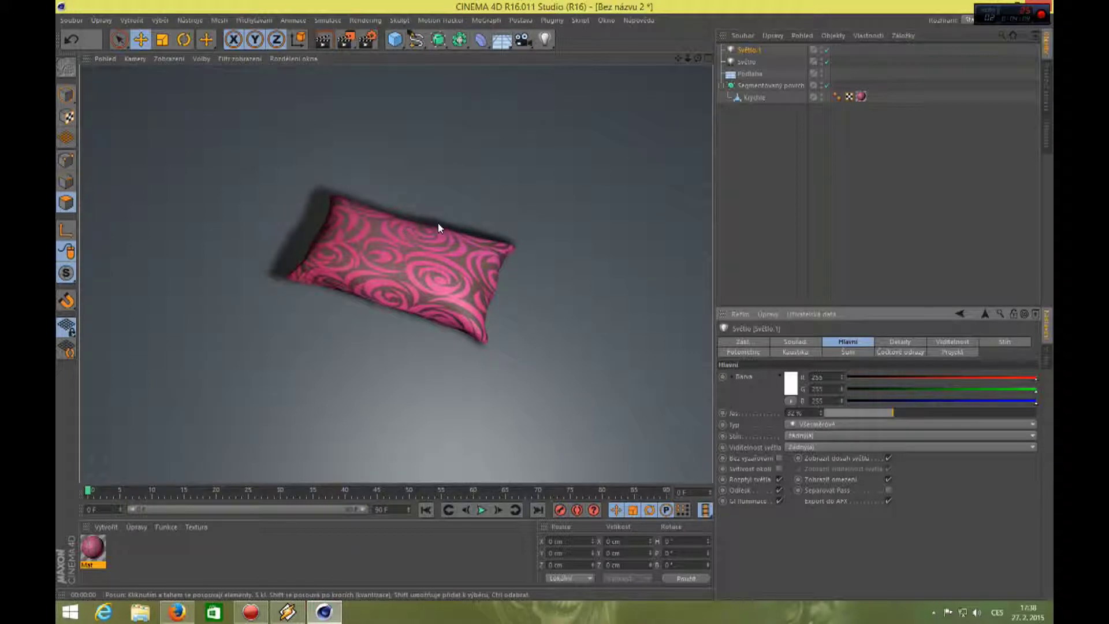
pyautogui.keyDown('alt'); pyautogui.moveTo(365, 334); pyautogui.dragTo(675, 120); pyautogui.keyUp('alt')
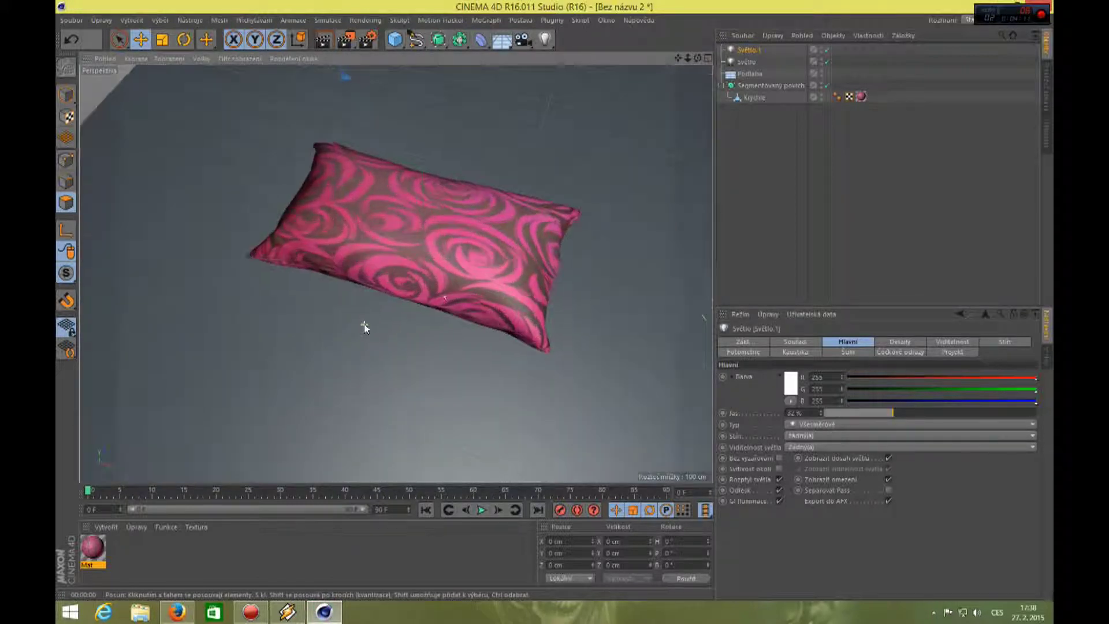
pyautogui.moveTo(677, 59); pyautogui.dragTo(652, 222)
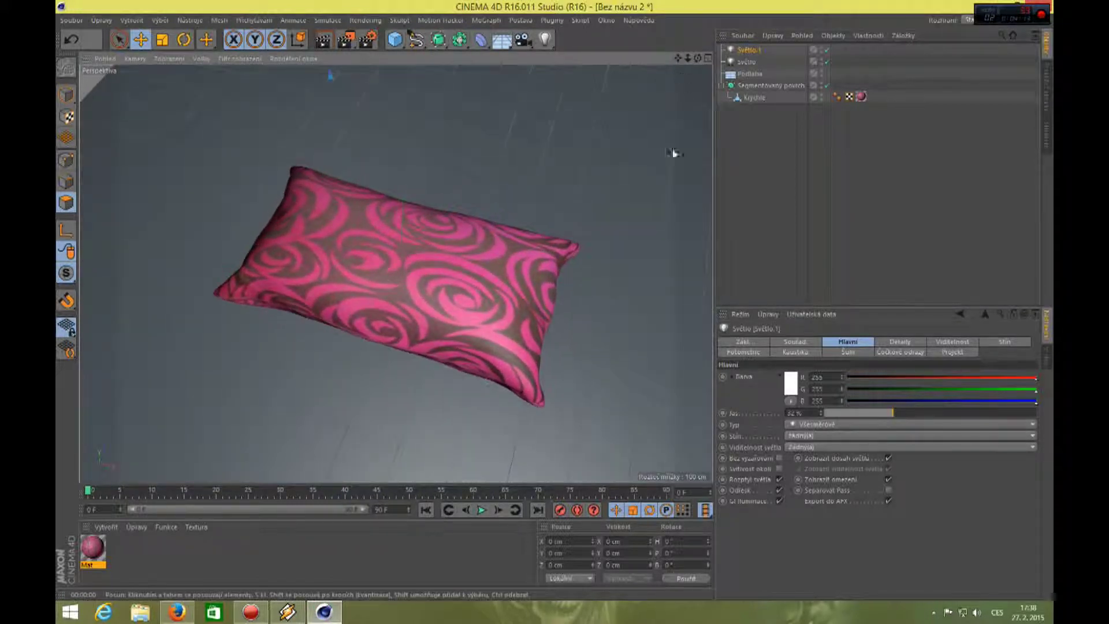
pyautogui.keyDown('alt'); pyautogui.moveTo(324, 241); pyautogui.dragTo(402, 243, button='middle'); pyautogui.keyUp('alt')
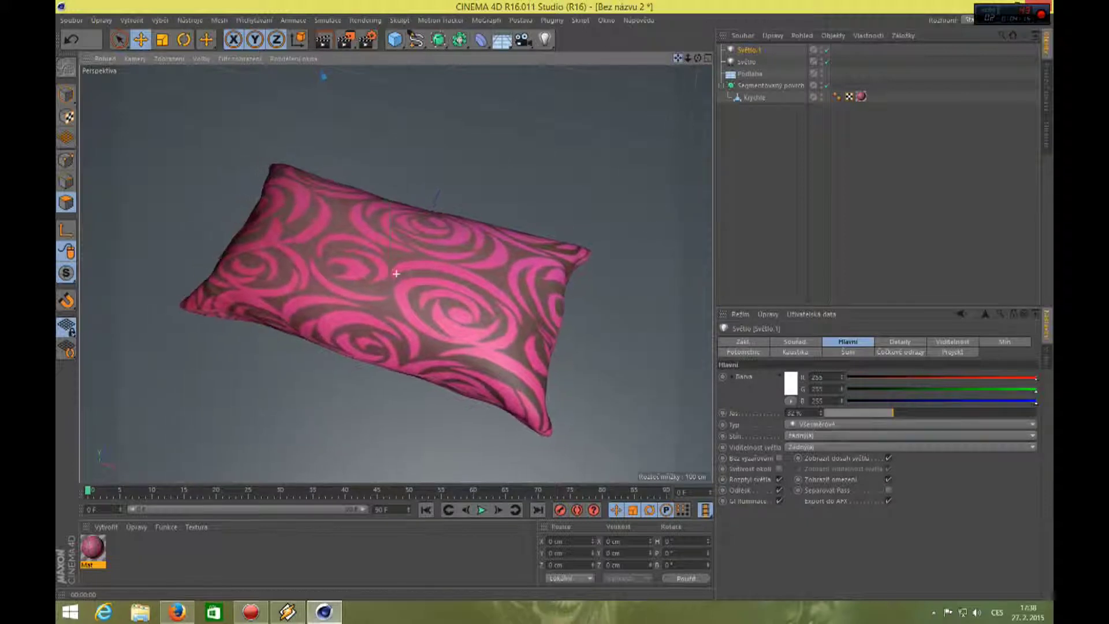
# Step: Set the render output resolution to the 1920 x 1200 preset
pyautogui.click(369, 41)
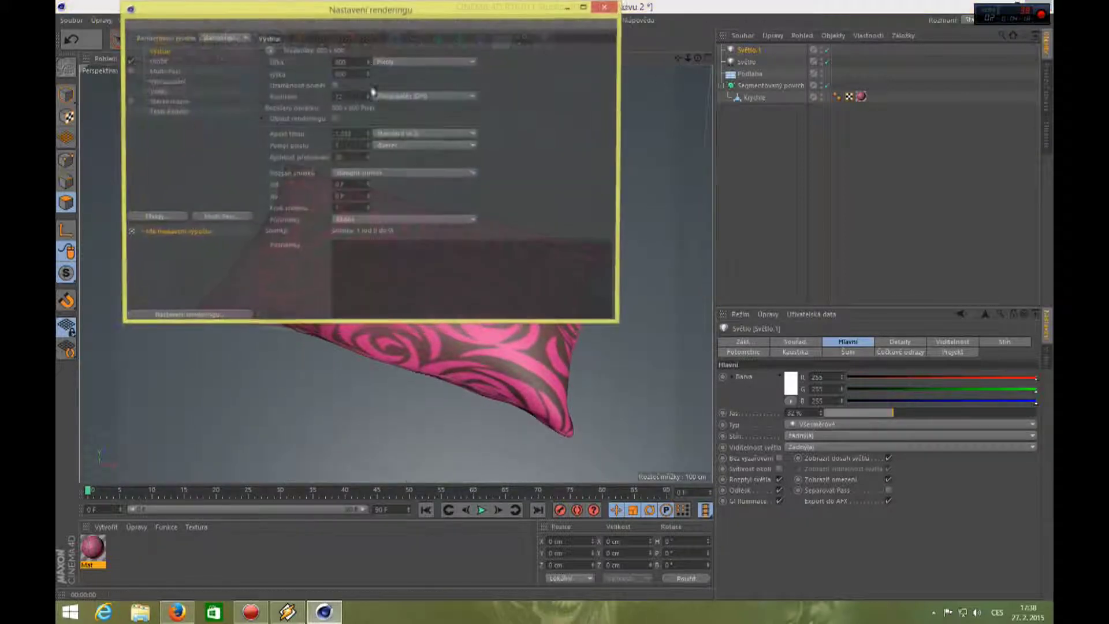
pyautogui.click(274, 50)
pyautogui.moveTo(288, 63)
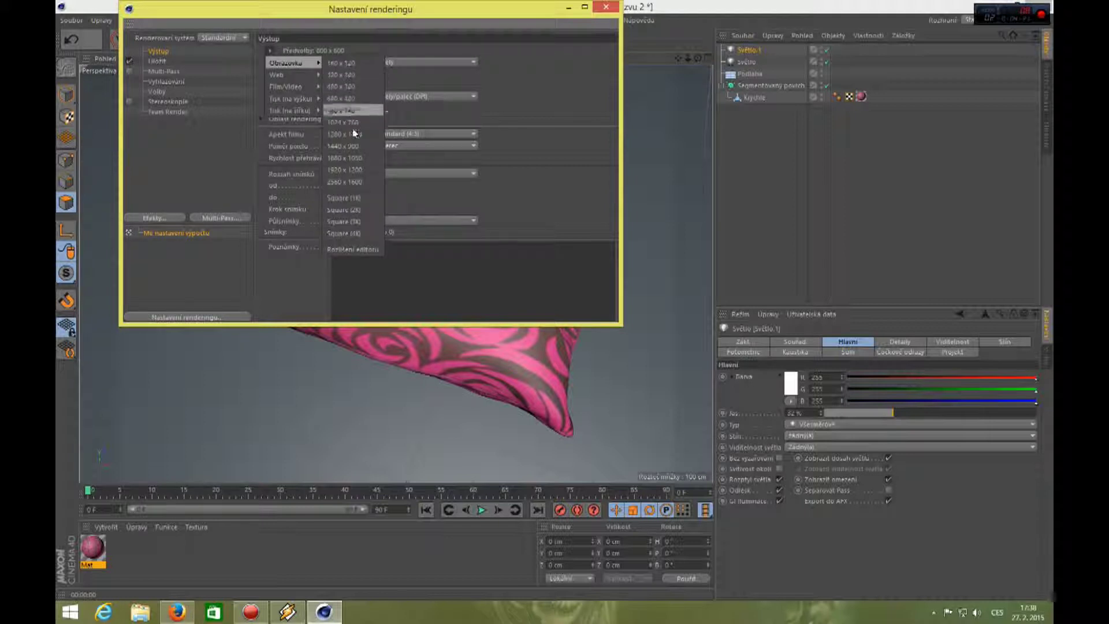
pyautogui.click(353, 180)
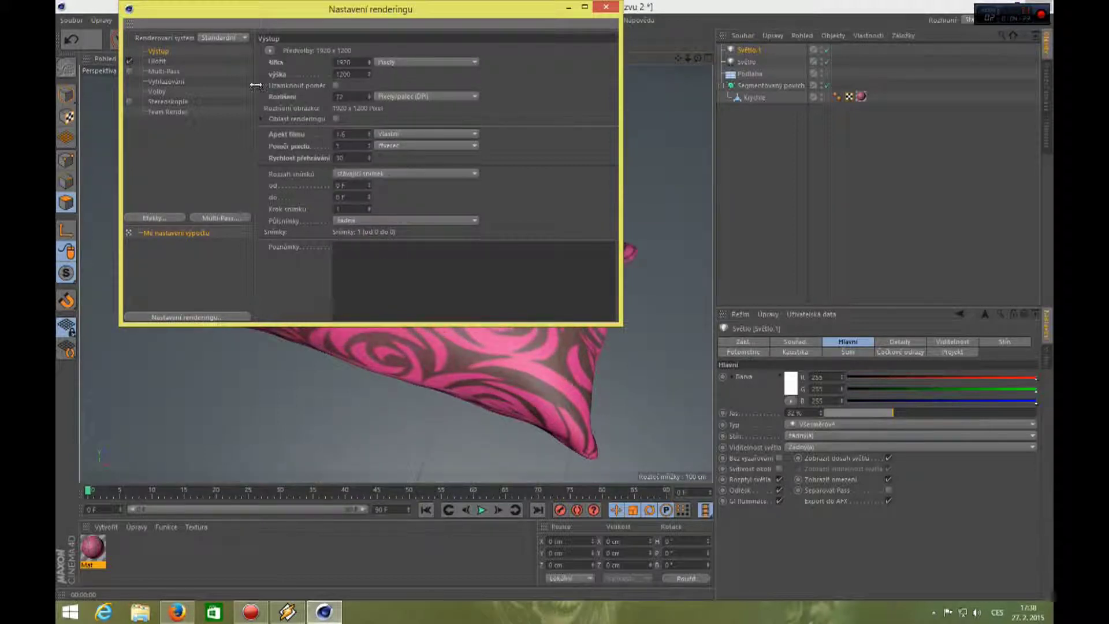
# Step: Save rendered images as JPEG named pp on the Desktop
pyautogui.click(161, 60)
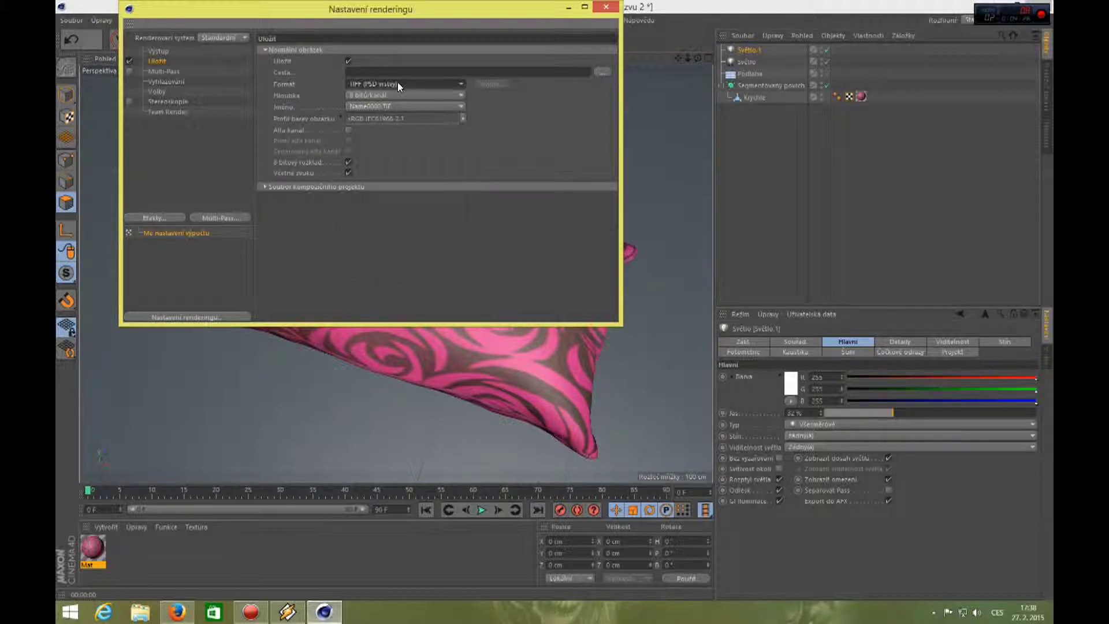
pyautogui.click(397, 83)
pyautogui.click(382, 143)
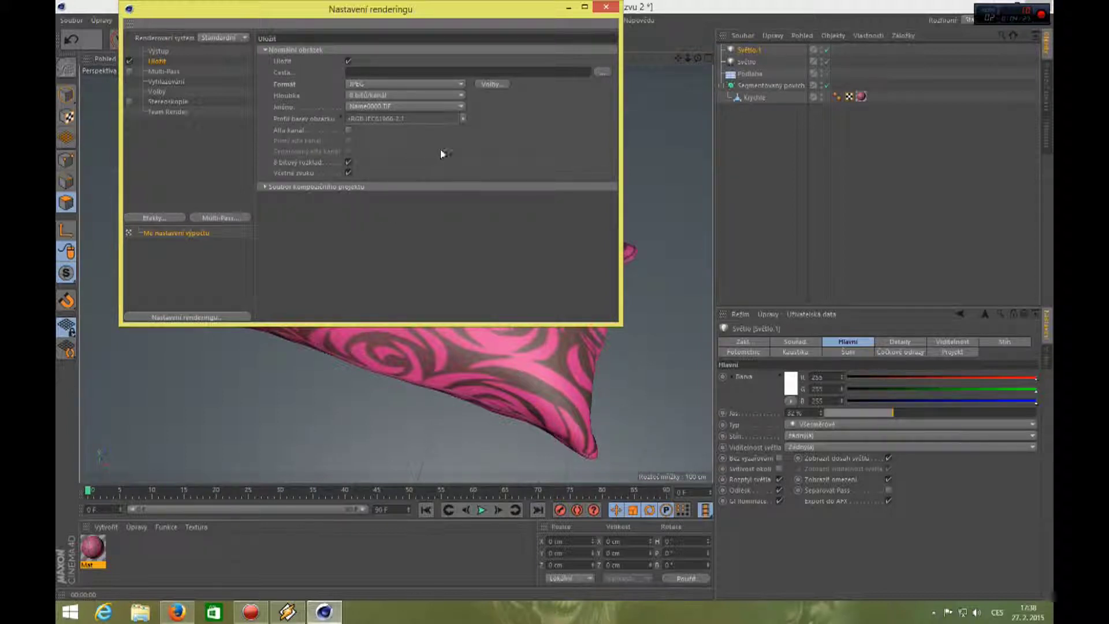
pyautogui.click(604, 71)
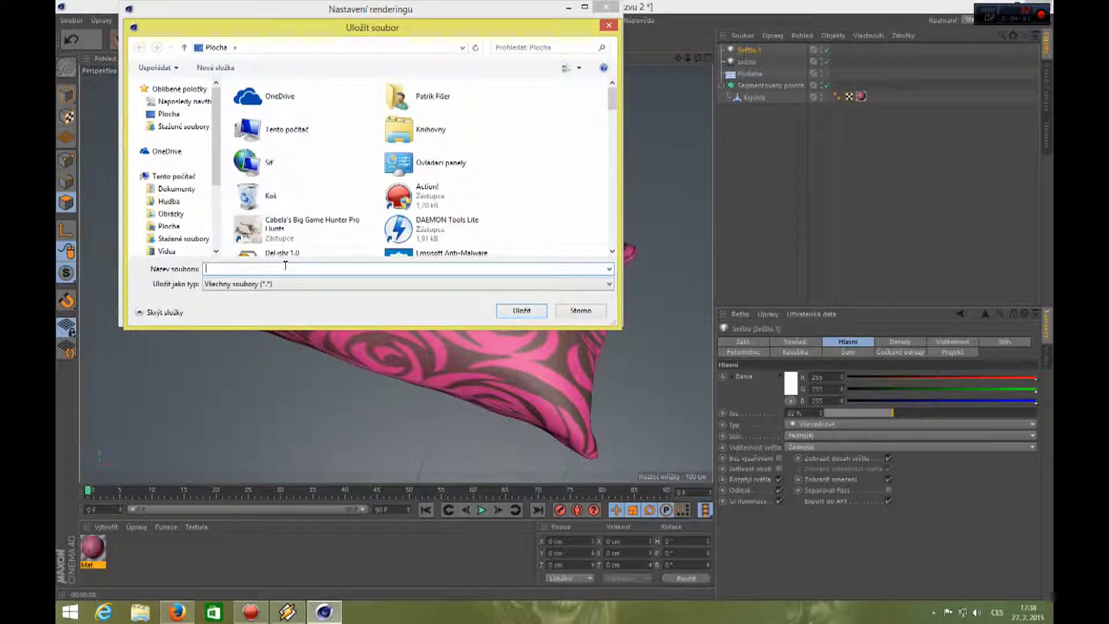
pyautogui.write('pp')
pyautogui.click(540, 311)
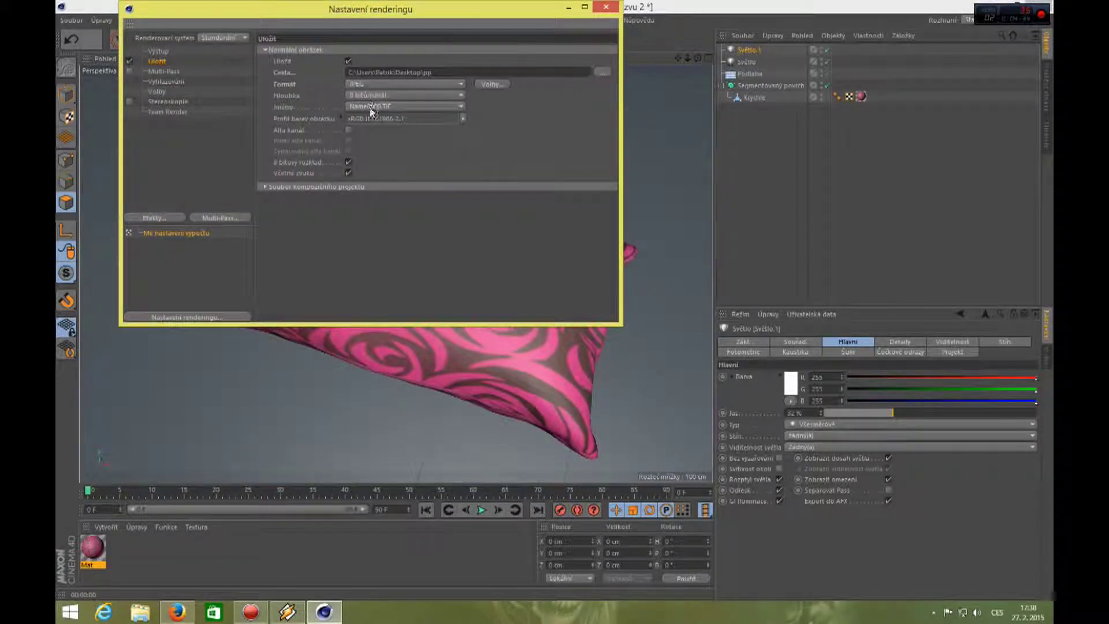
pyautogui.click(606, 8)
# Step: Render the pillow scene to a maximized Picture Viewer and zoom out to 80% to see the whole image
pyautogui.click(365, 41)
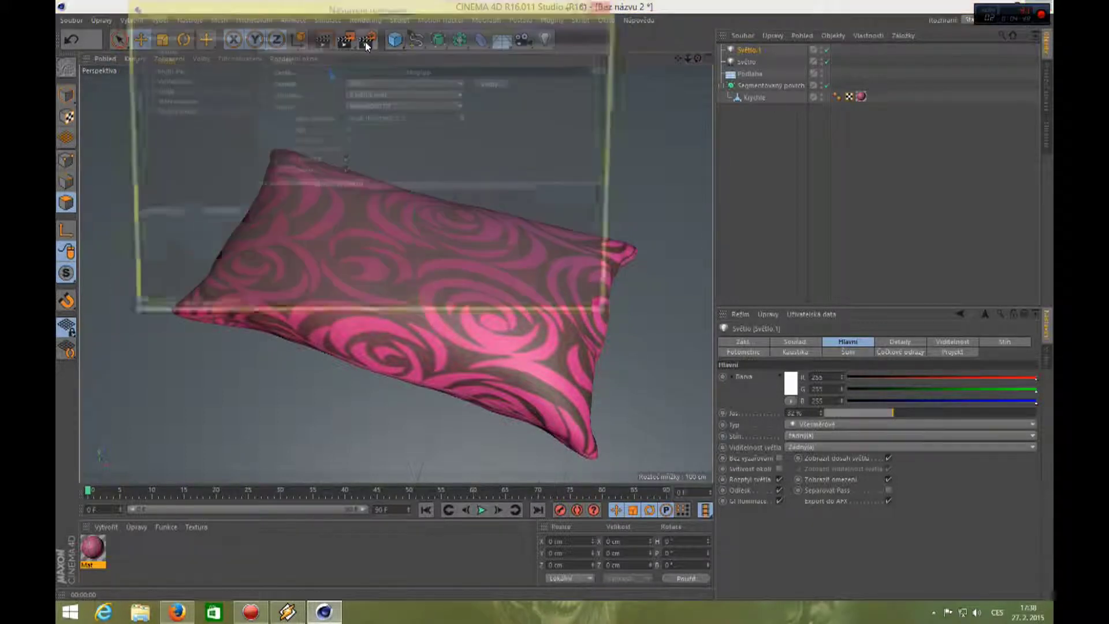
pyautogui.click(606, 8)
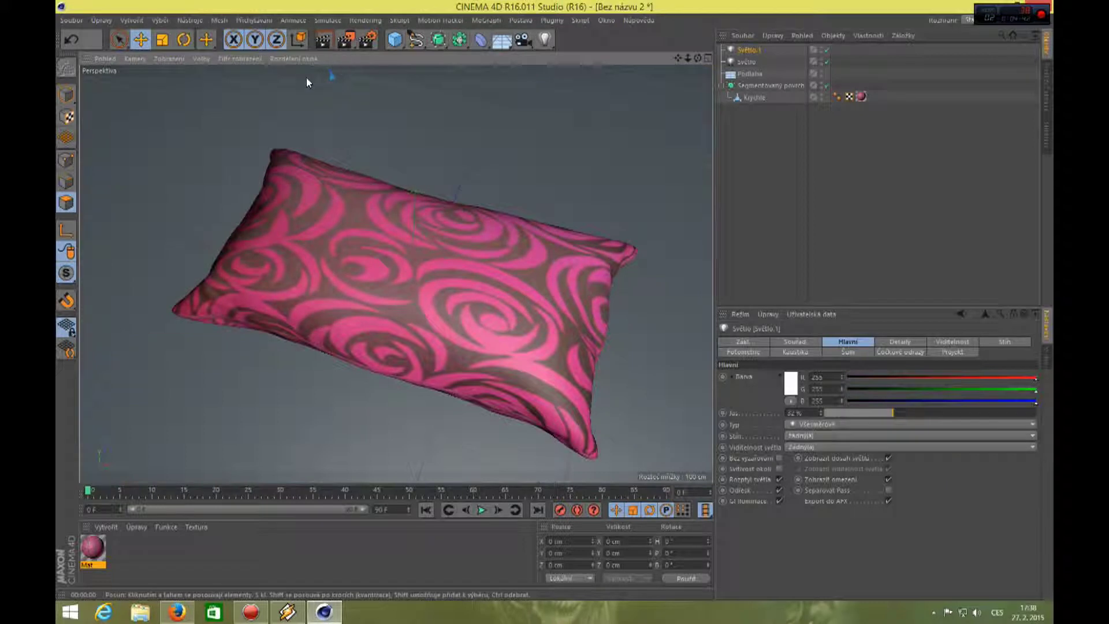
pyautogui.click(346, 40)
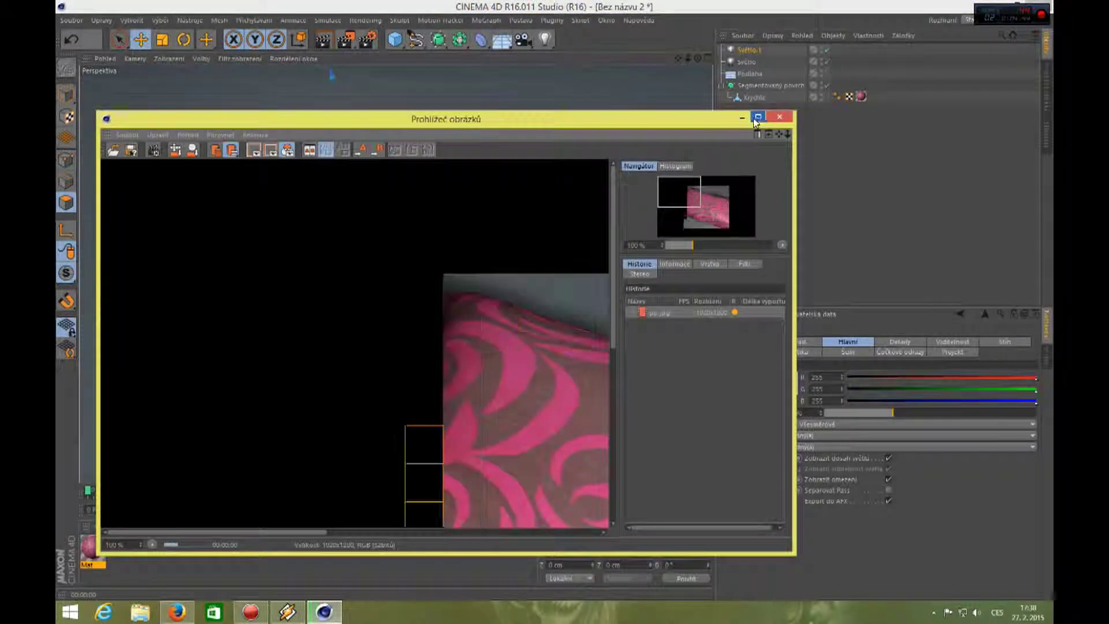
pyautogui.click(756, 117)
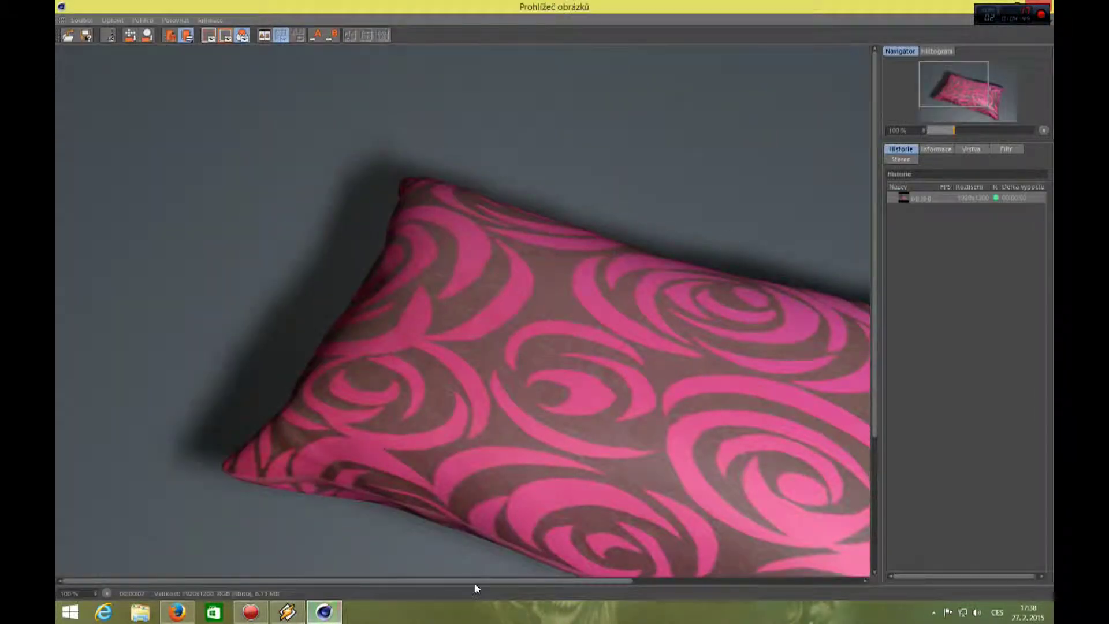
pyautogui.moveTo(475, 581); pyautogui.dragTo(624, 581)
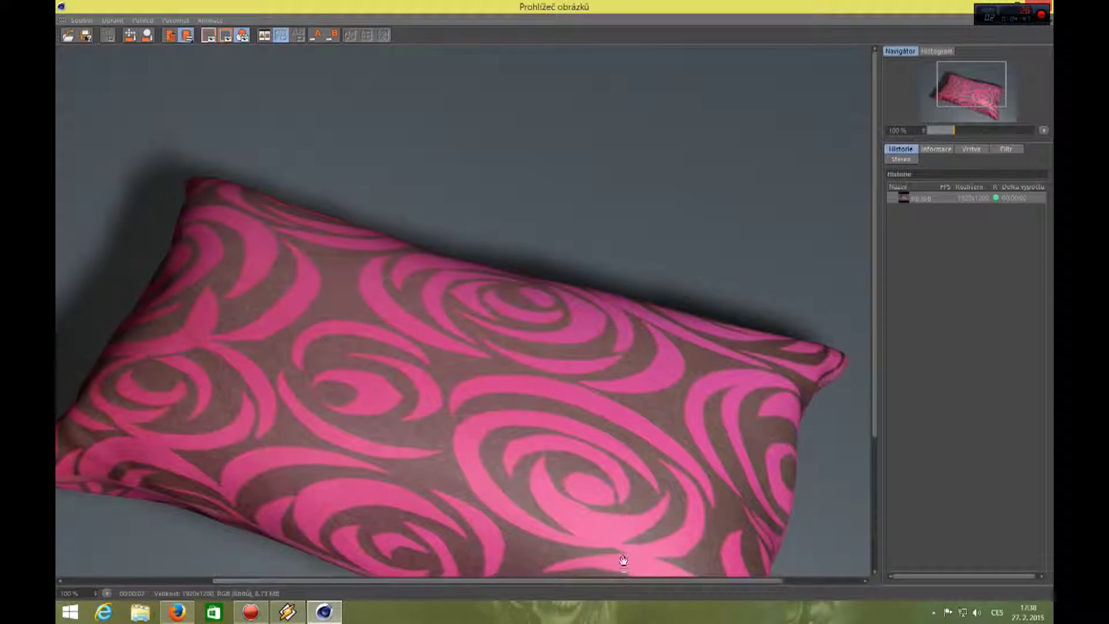
pyautogui.scroll(-1, 584, 392)
pyautogui.scroll(-1, 584, 391)
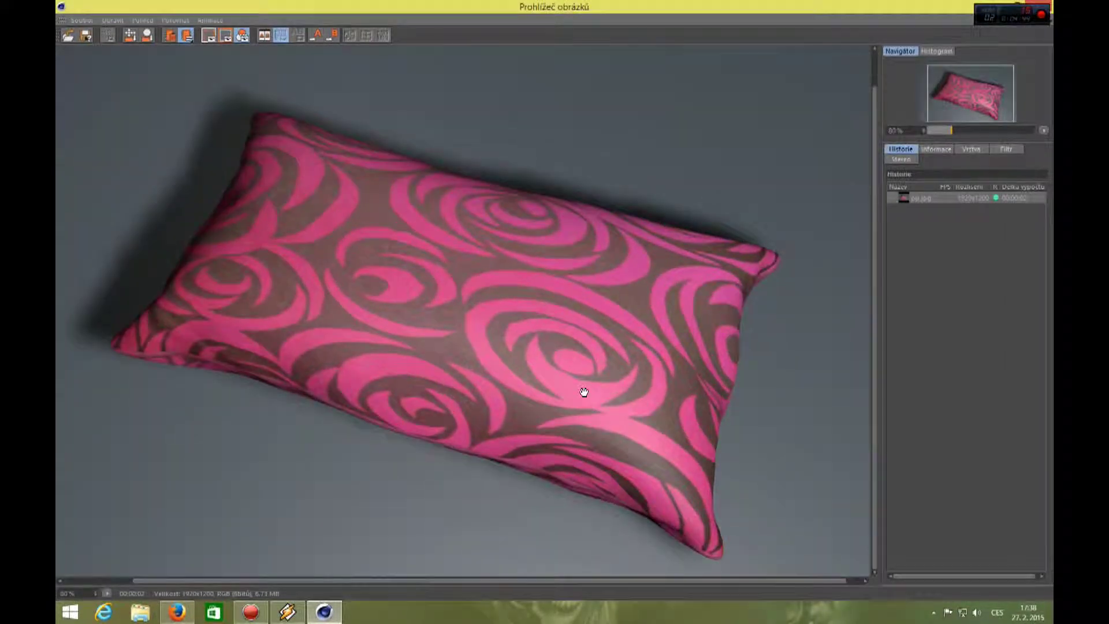